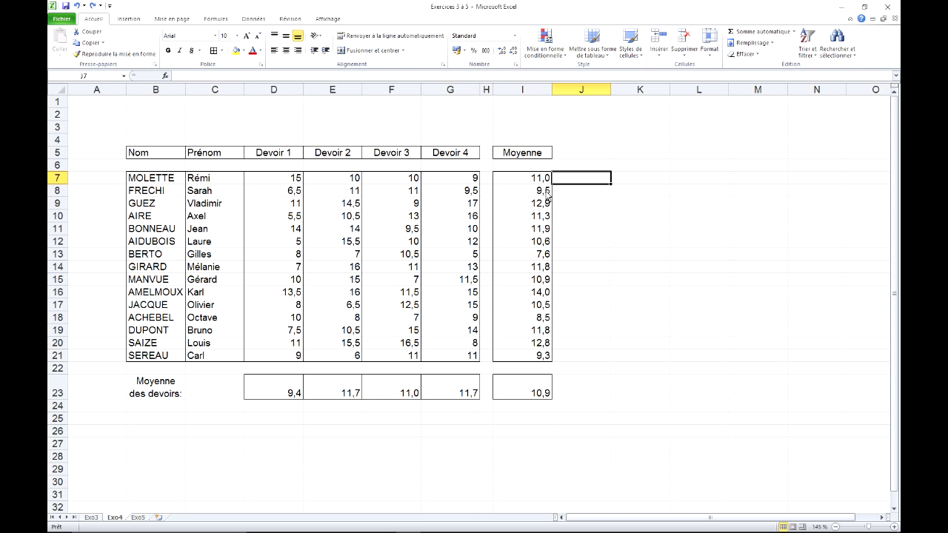
Inspect the MOYENNE formulas in I8, I13, I18 and I21, then select averages I7:I21
click(548, 191)
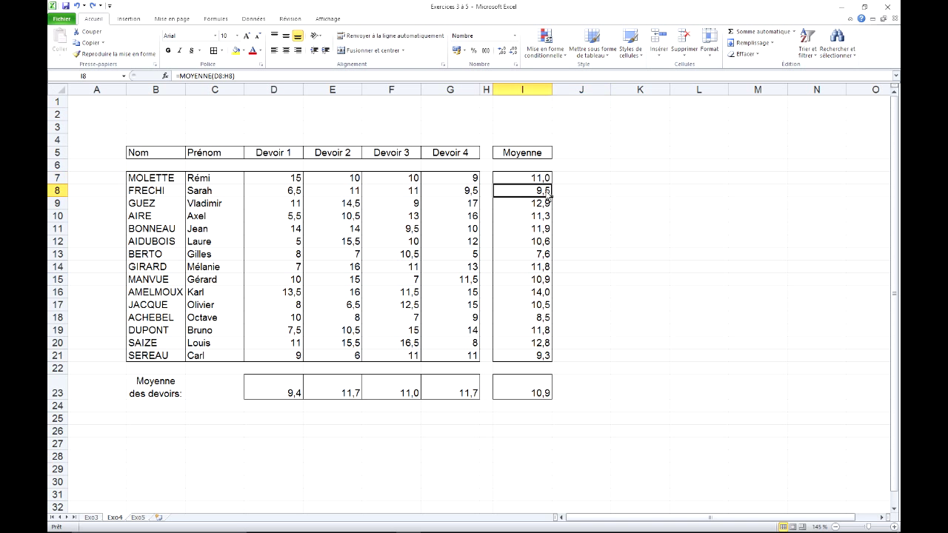
click(547, 255)
click(542, 322)
click(546, 365)
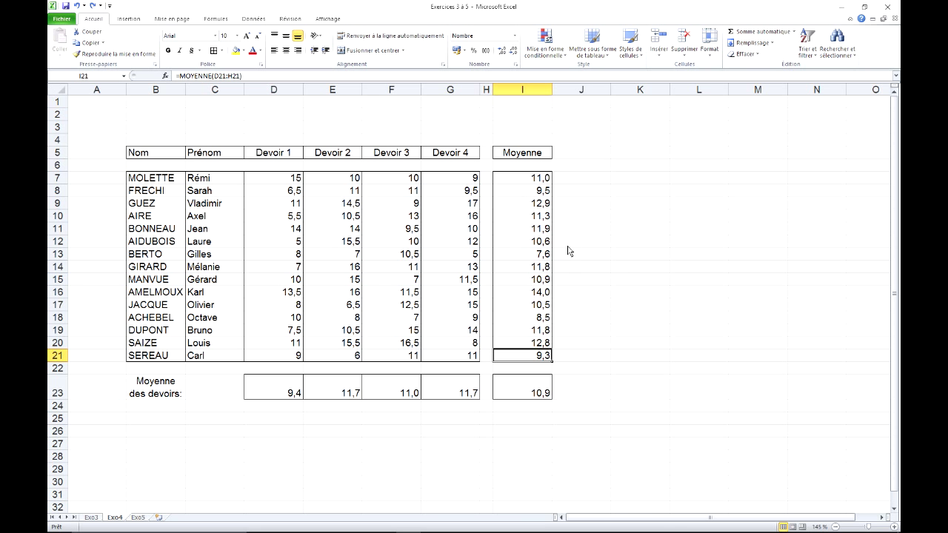
drag(539, 182, 539, 358)
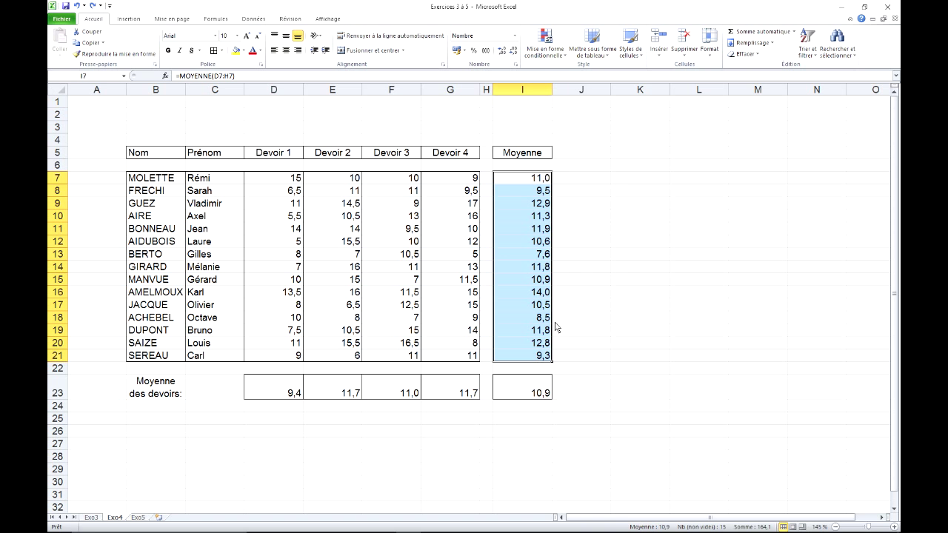
Start an 'Inférieur à' highlight rule with threshold 10 using a custom format (Format personnalisé)
click(564, 60)
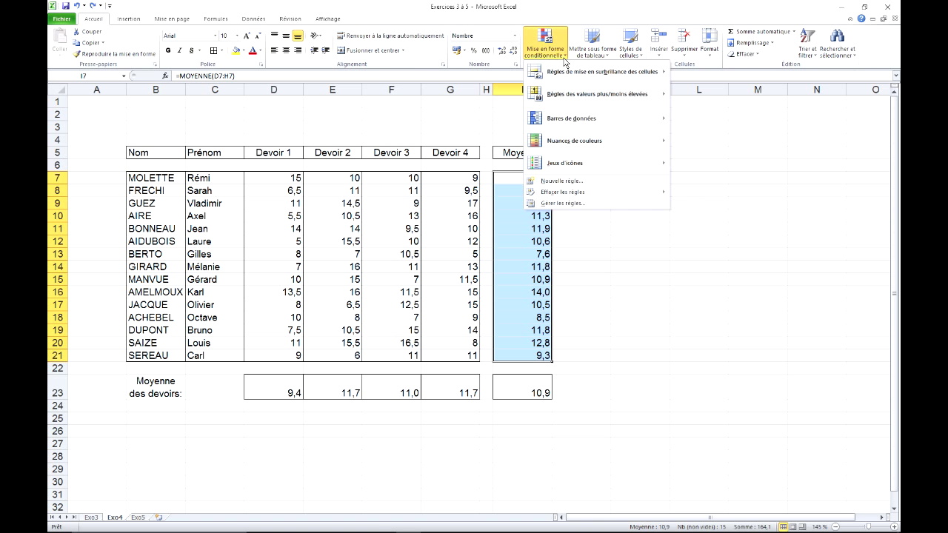
mouse_move(606, 76)
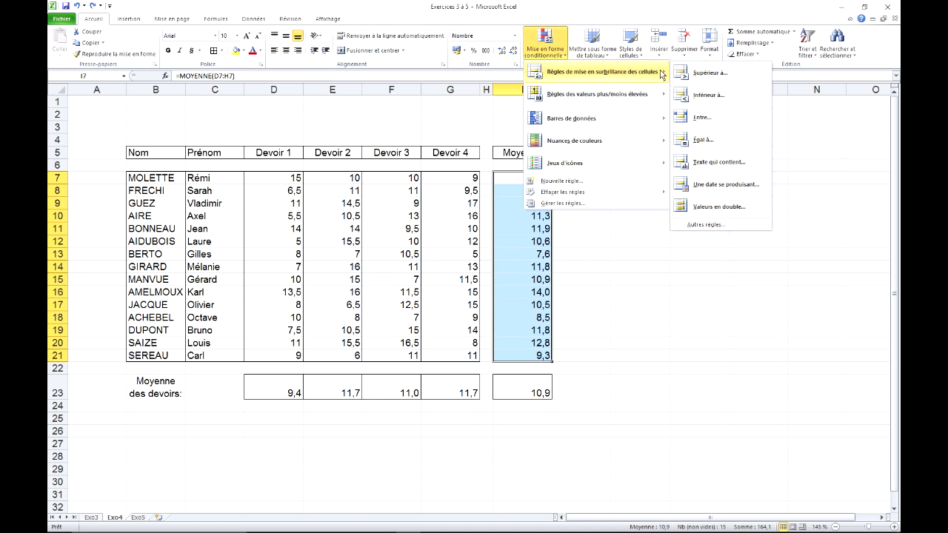
click(720, 97)
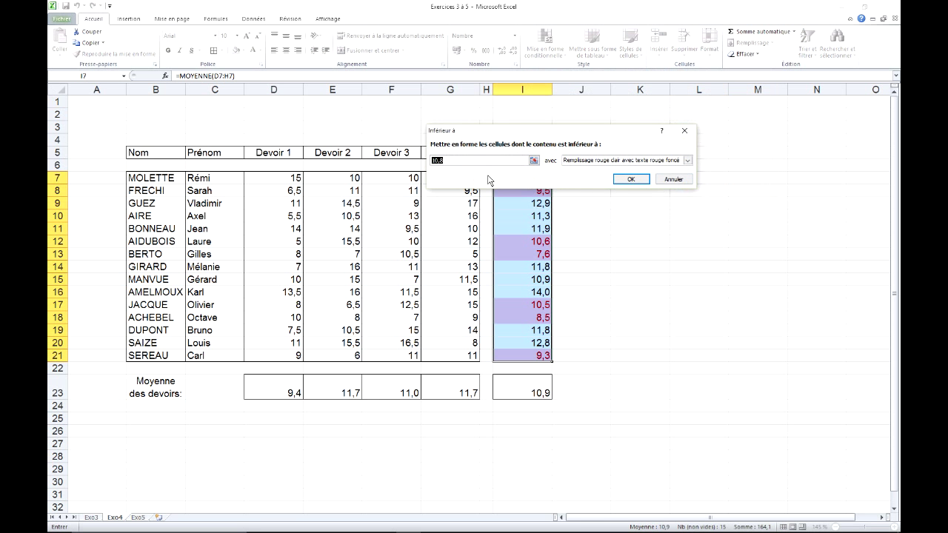
text(10)
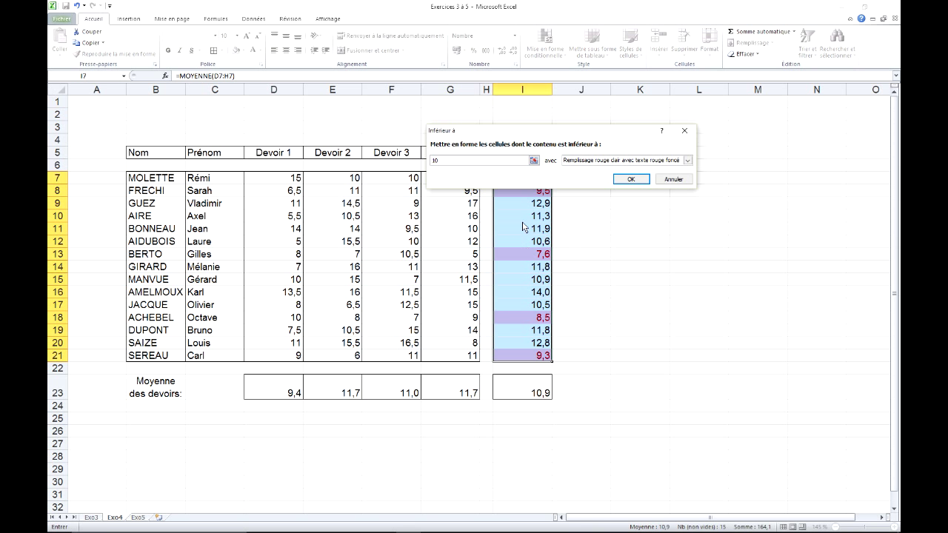
click(687, 160)
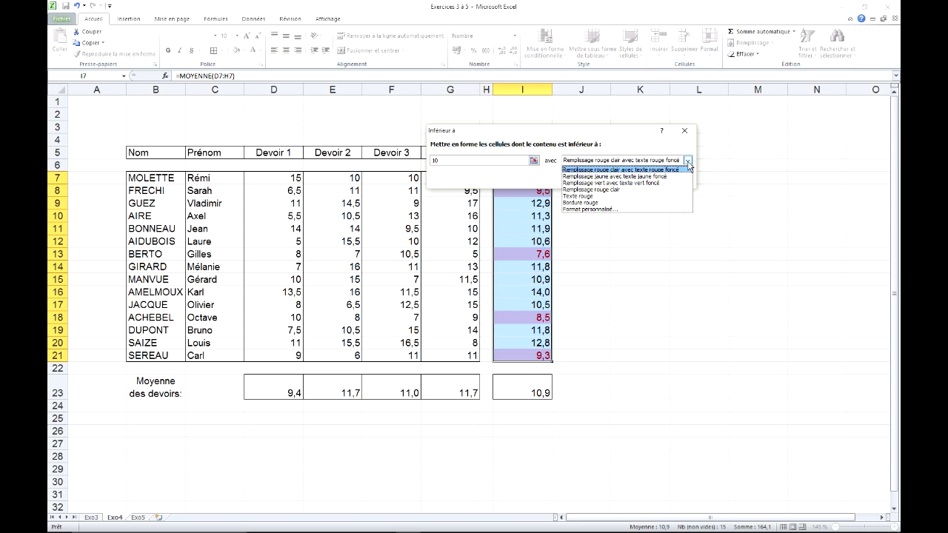
click(605, 210)
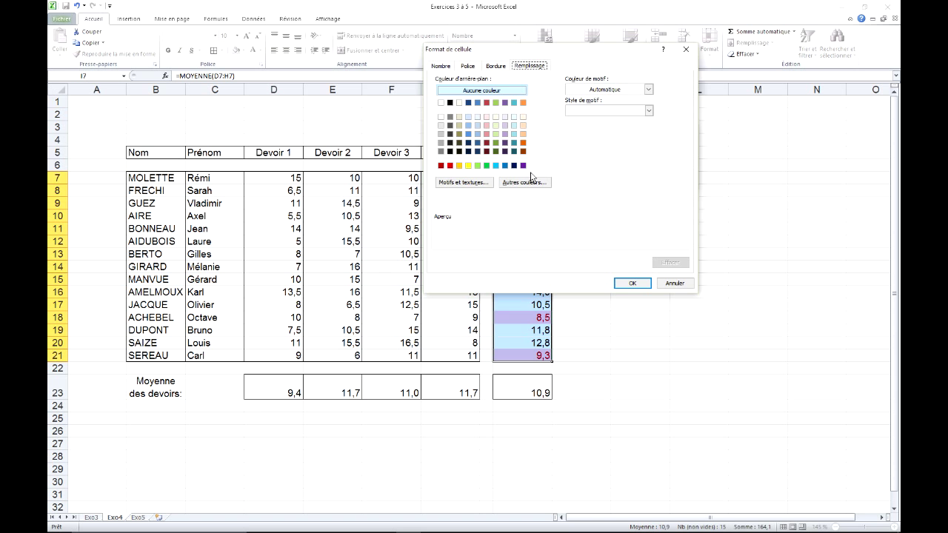
Give the below-10 rule a dark red fill with white Normal text and apply it
click(442, 166)
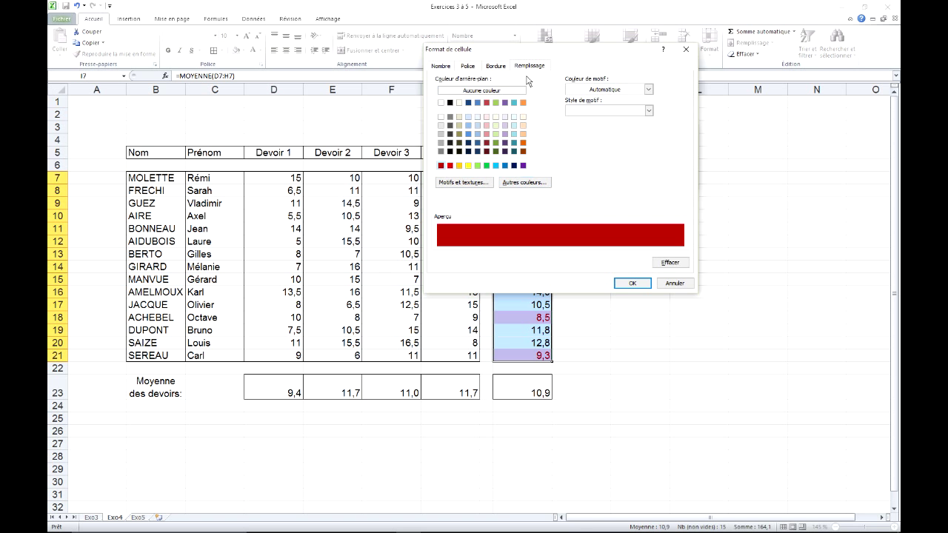
click(470, 67)
click(606, 153)
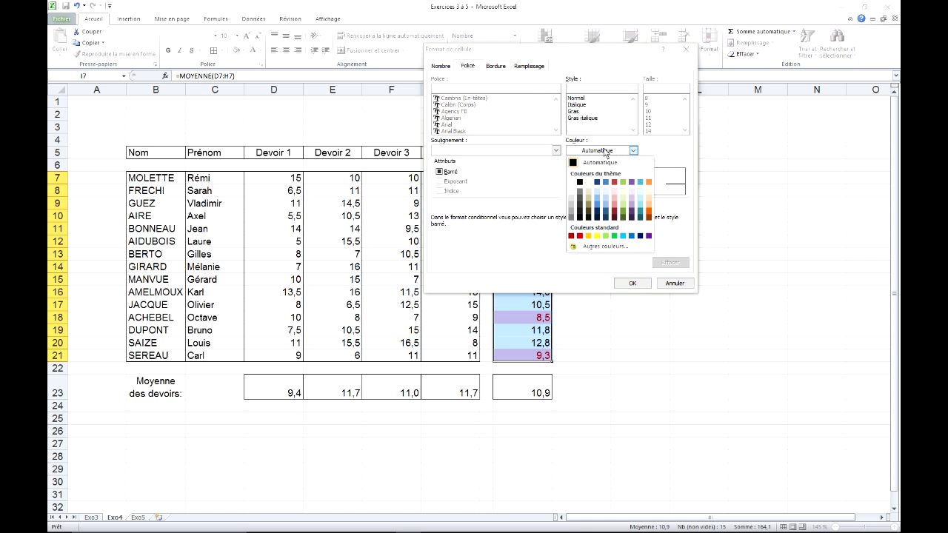
click(575, 173)
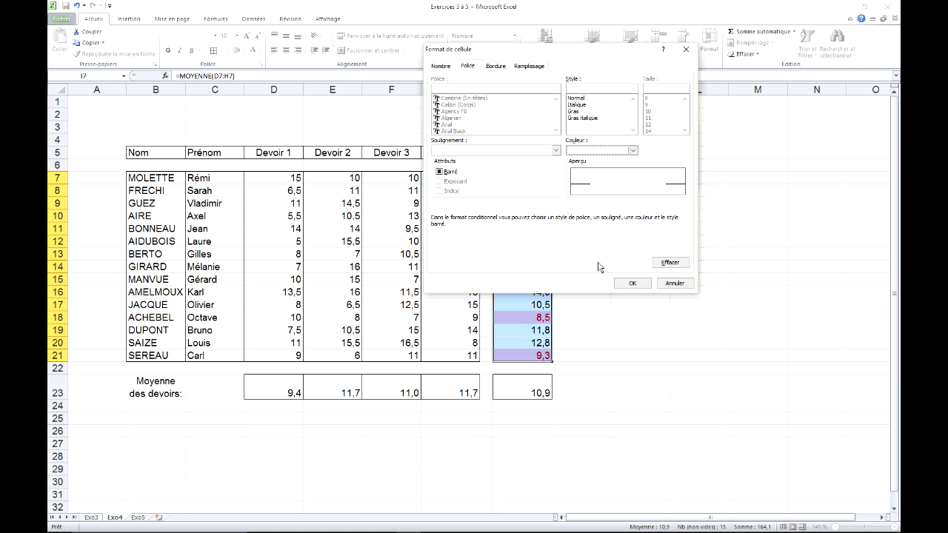
click(584, 98)
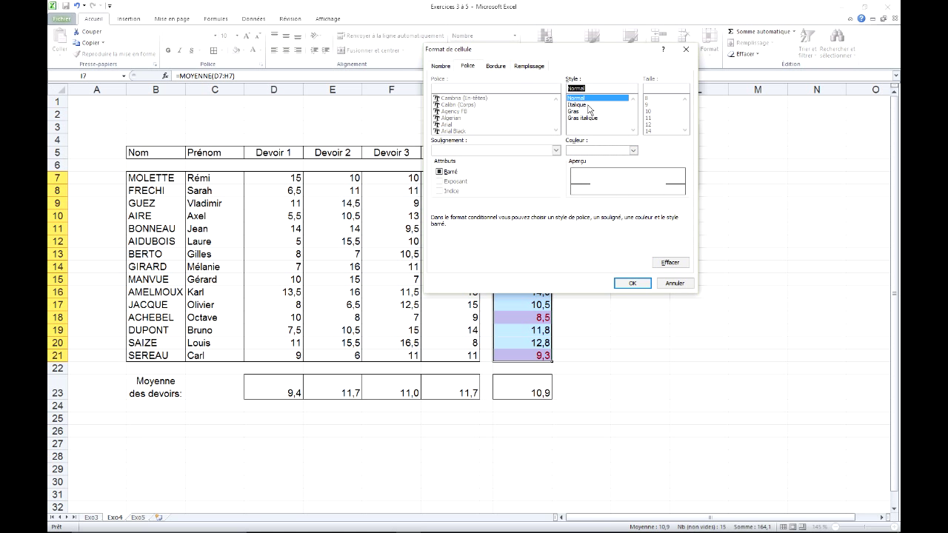
click(636, 285)
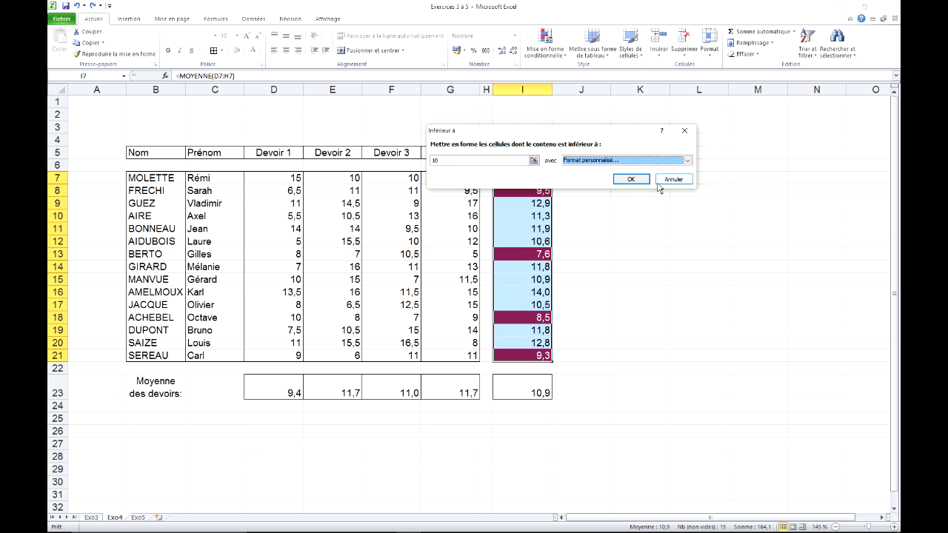
click(630, 179)
click(609, 205)
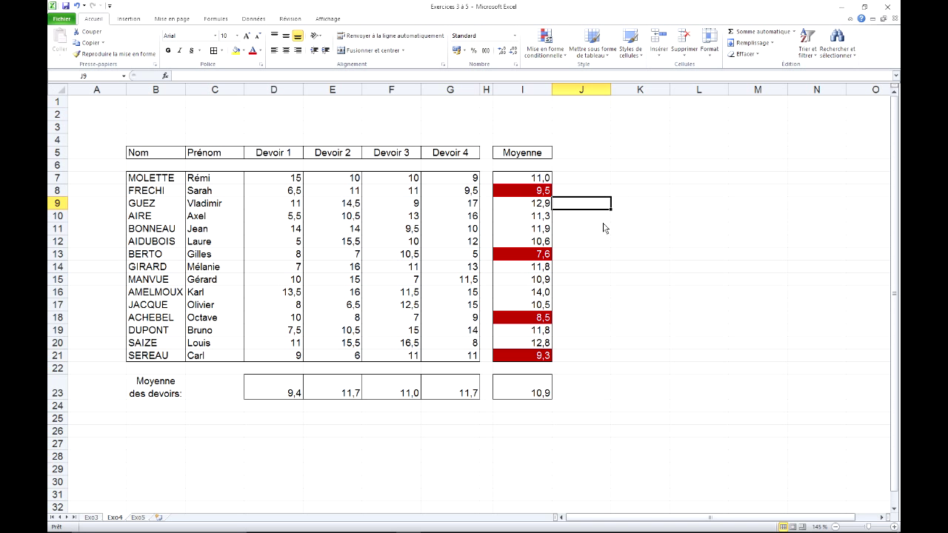
Enter a test Devoir 2 grade of 2 in E9 to trigger the red highlight
click(347, 205)
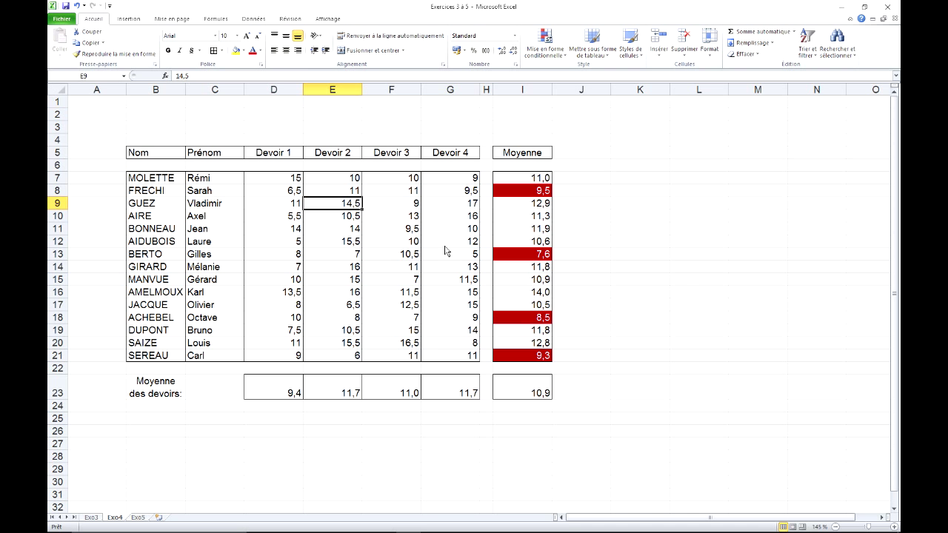
text(2)
click(623, 205)
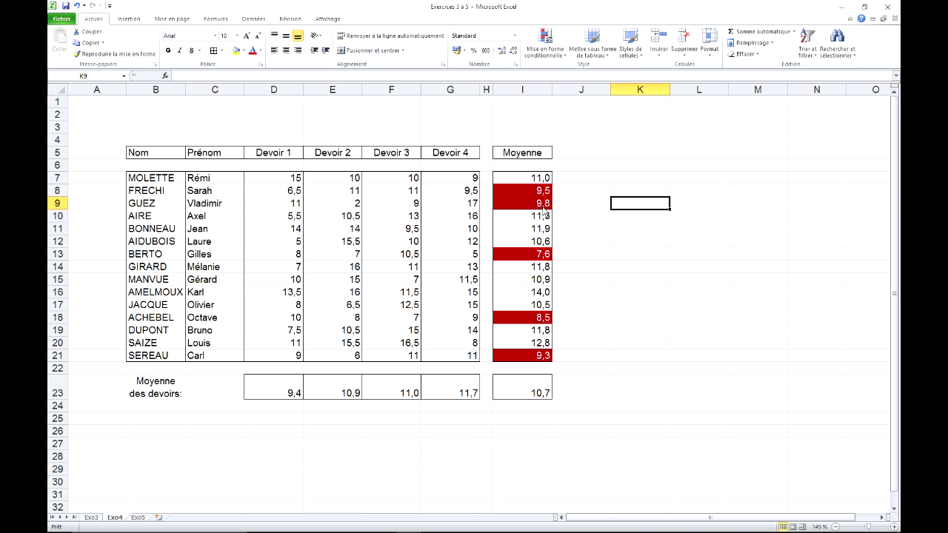
Undo the test grade and the highlight rule, then reselect averages I7:I21
click(77, 6)
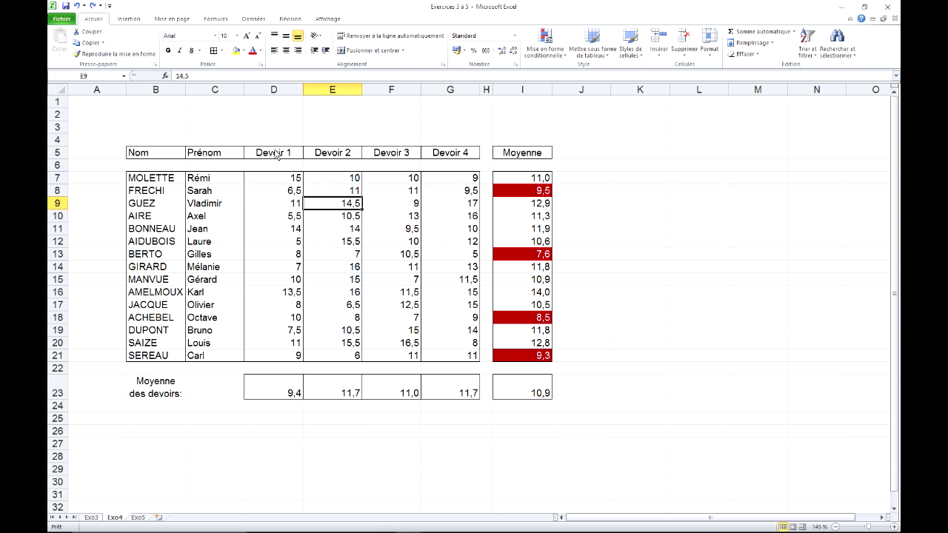
click(629, 242)
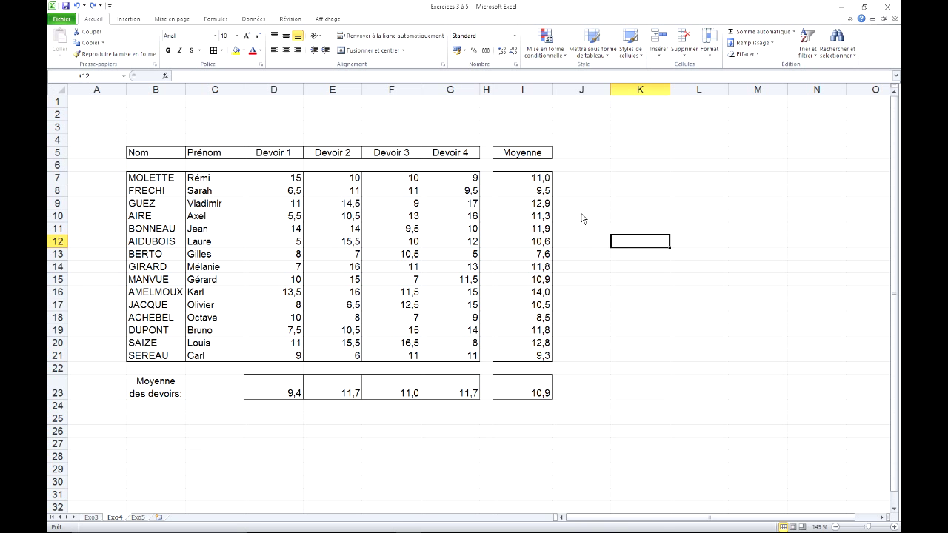
drag(537, 180, 524, 361)
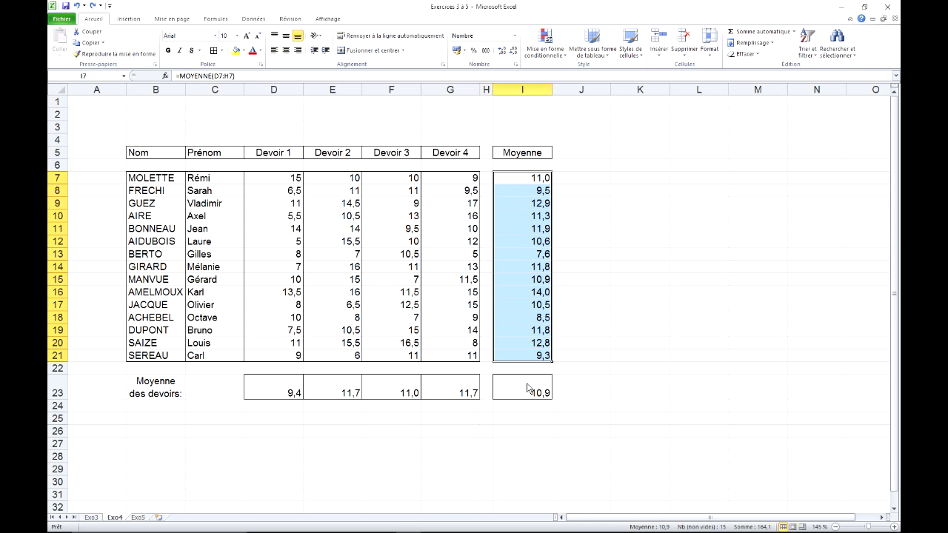
Apply a Below Average rule with light red fill and dark red text to the averages
click(562, 54)
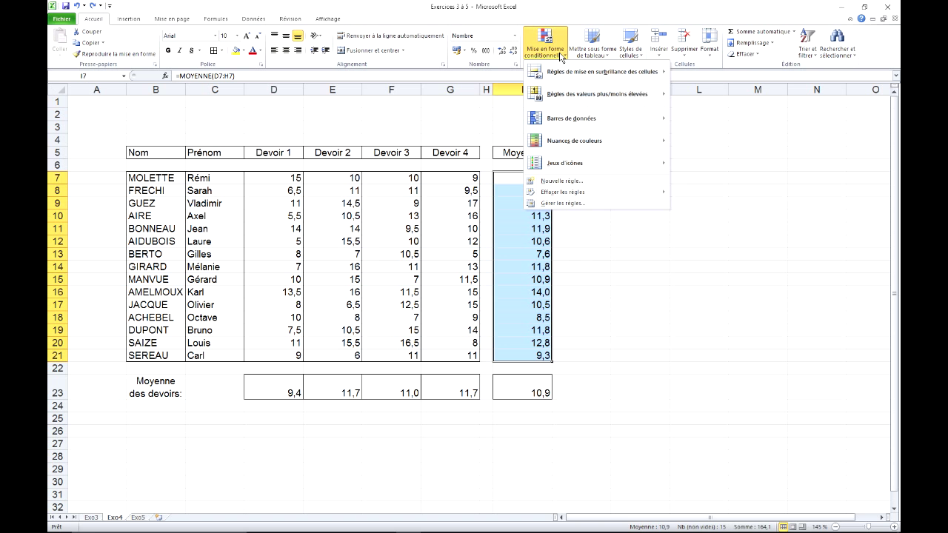
mouse_move(570, 72)
mouse_move(574, 100)
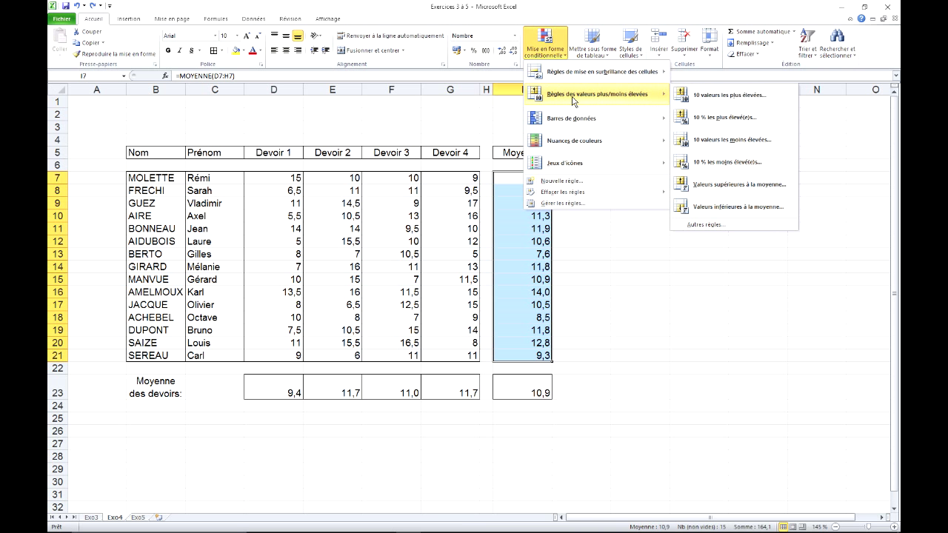
click(746, 209)
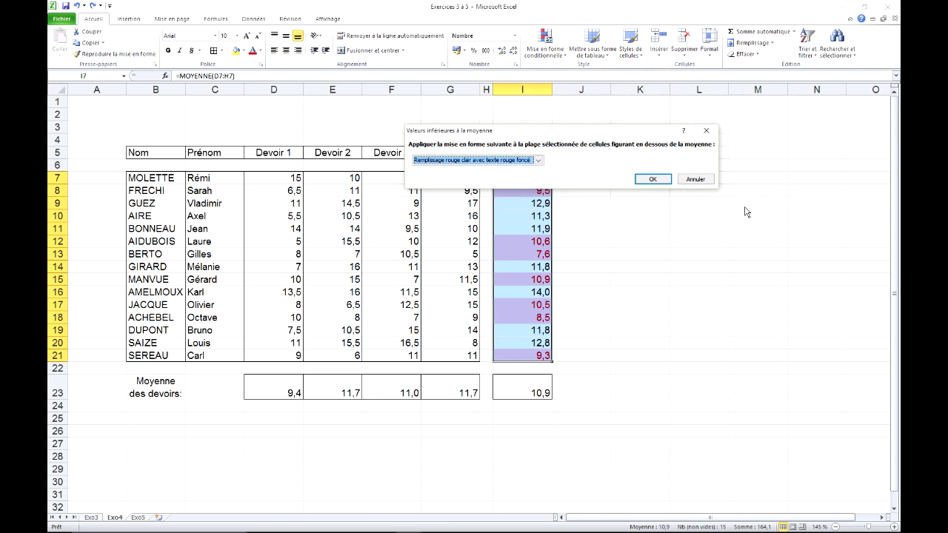
click(665, 183)
click(622, 178)
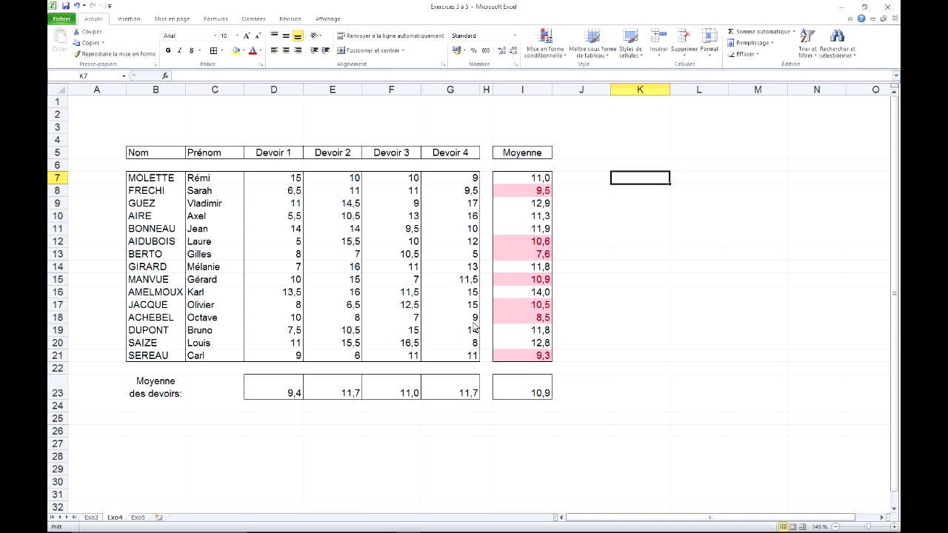
click(417, 347)
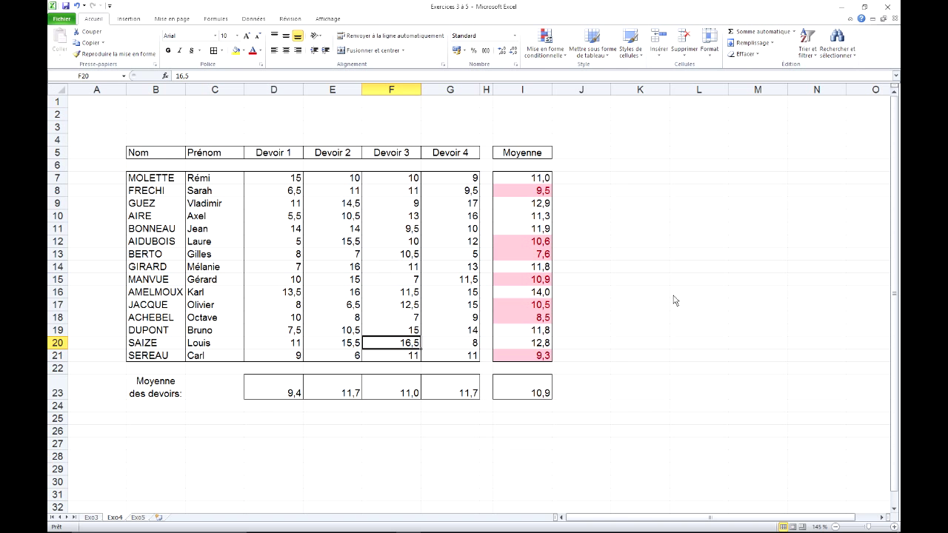
Enter a test grade of 1 in F20 to check the below-average highlight
text(1)
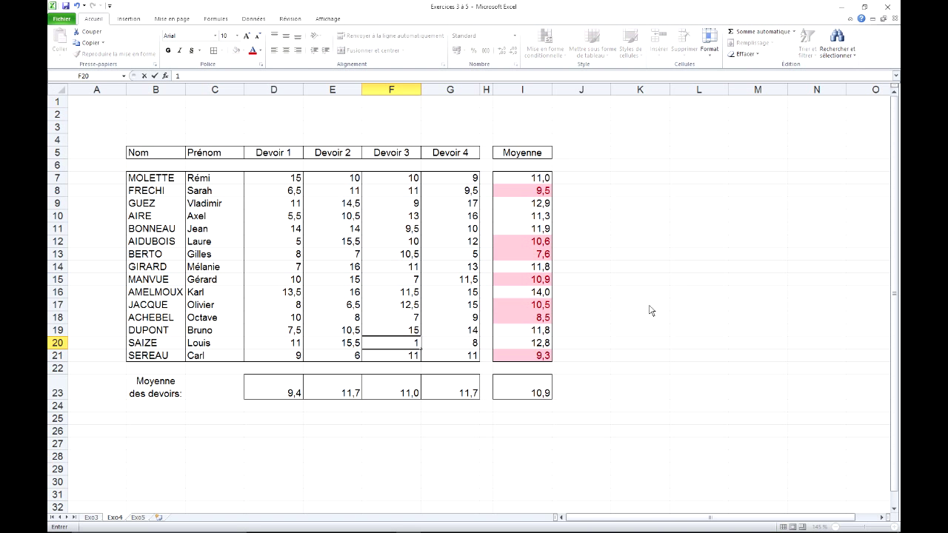
click(666, 306)
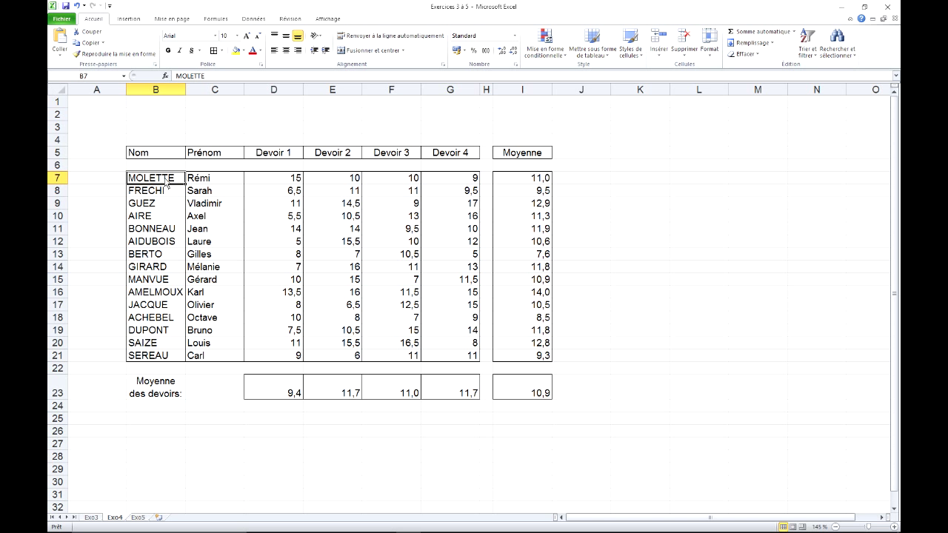
Select B7:I21 and create a new formula rule =MOD(LIGNE();2)
mouse_move(151, 182)
mouse_down()
mouse_move(524, 324)
mouse_move(526, 359)
mouse_up()
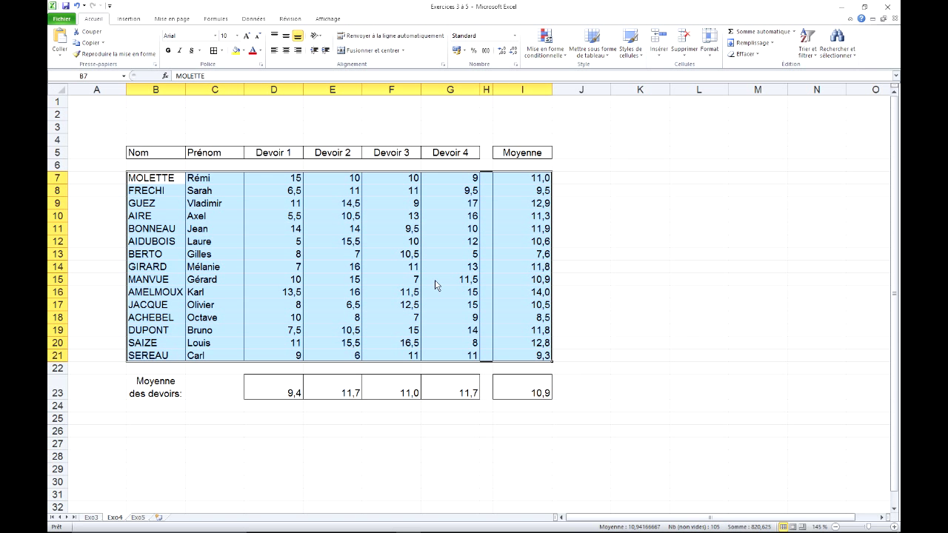
click(558, 54)
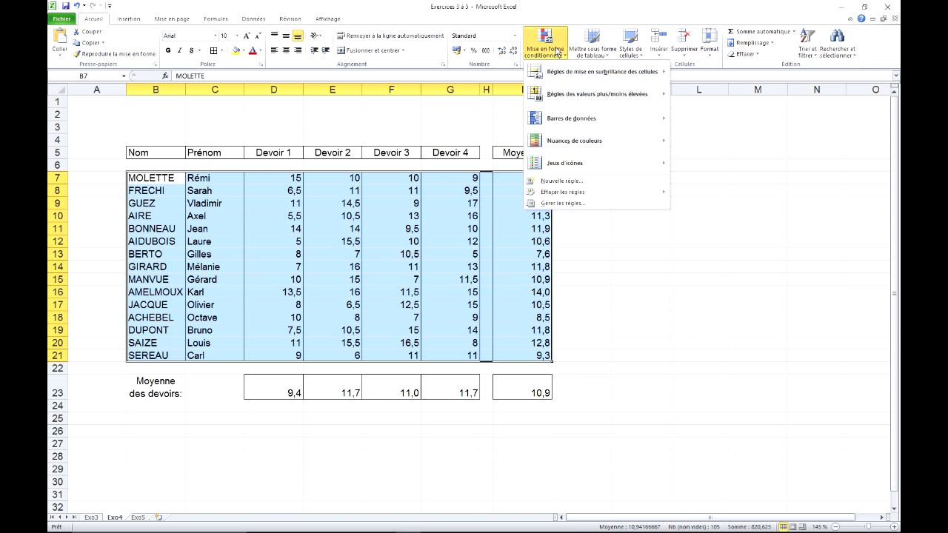
click(575, 184)
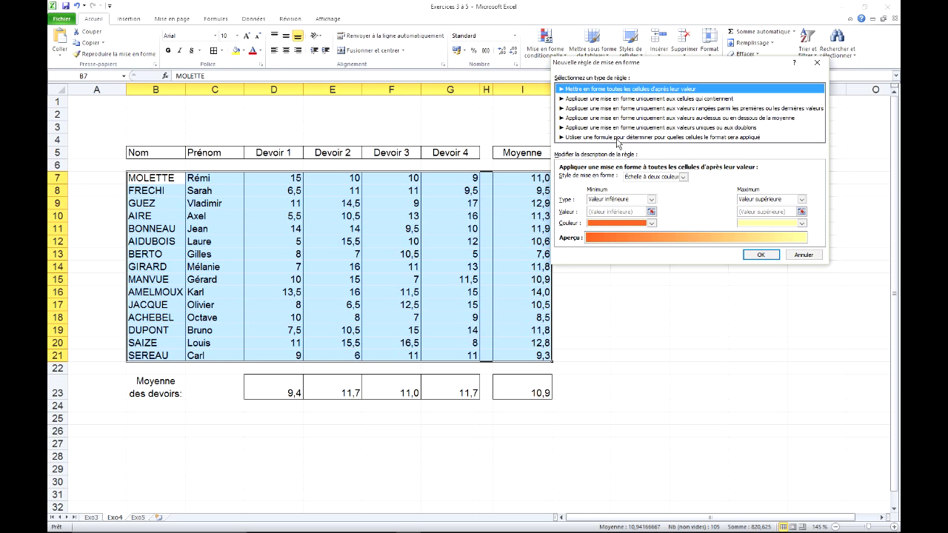
click(617, 138)
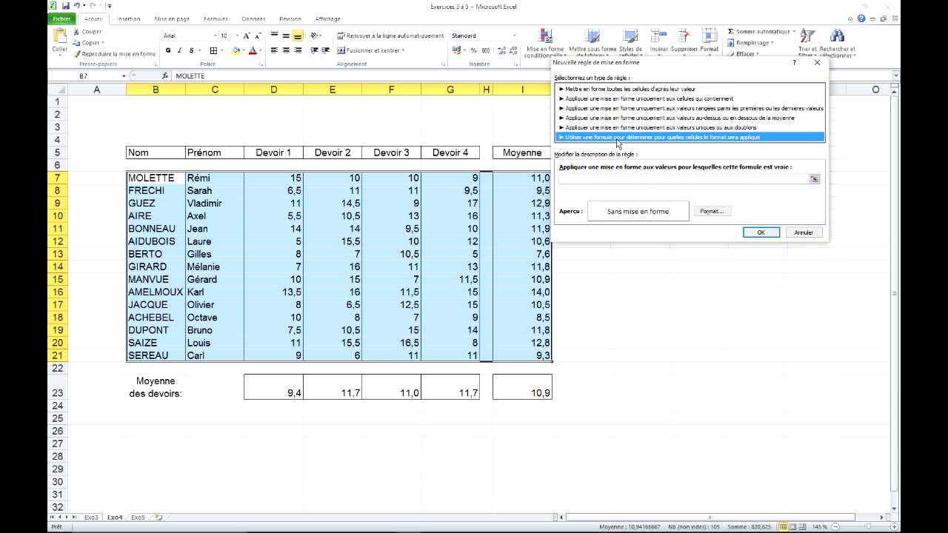
click(637, 180)
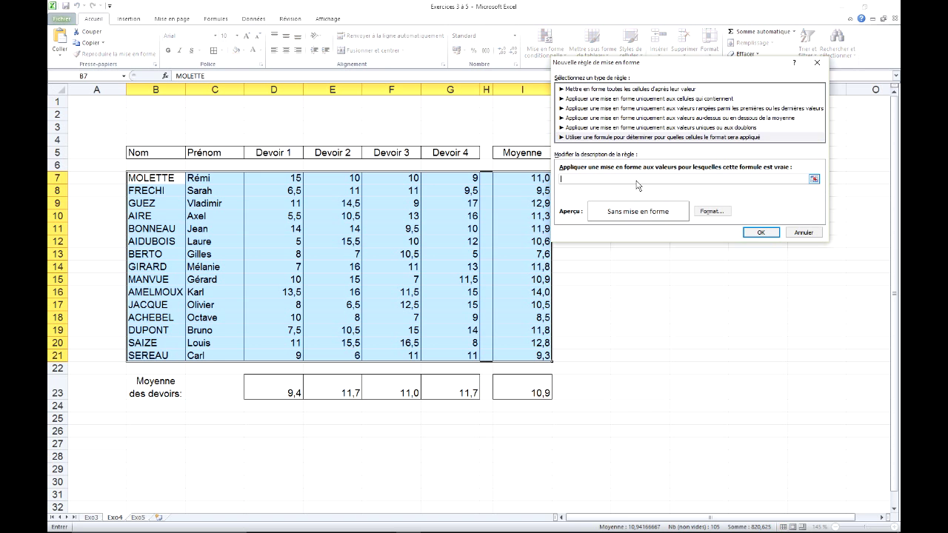
text(=)
Give the MOD rule a light orange fill and apply it to band alternate rows
click(711, 211)
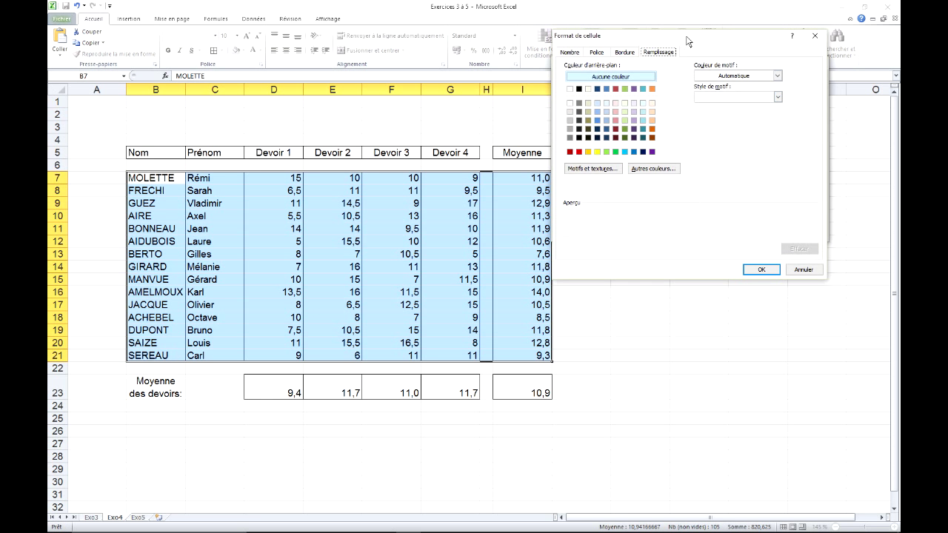
drag(687, 37, 688, 69)
click(652, 146)
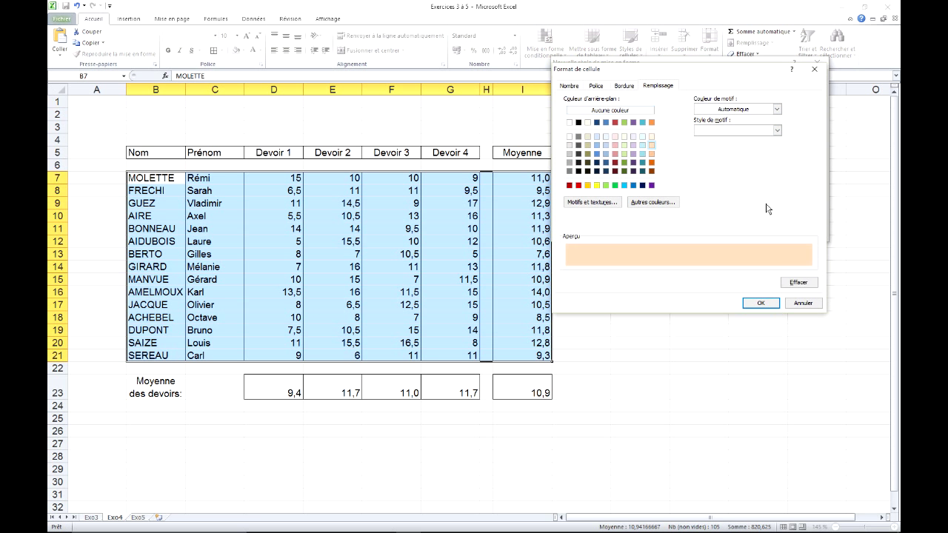
click(761, 303)
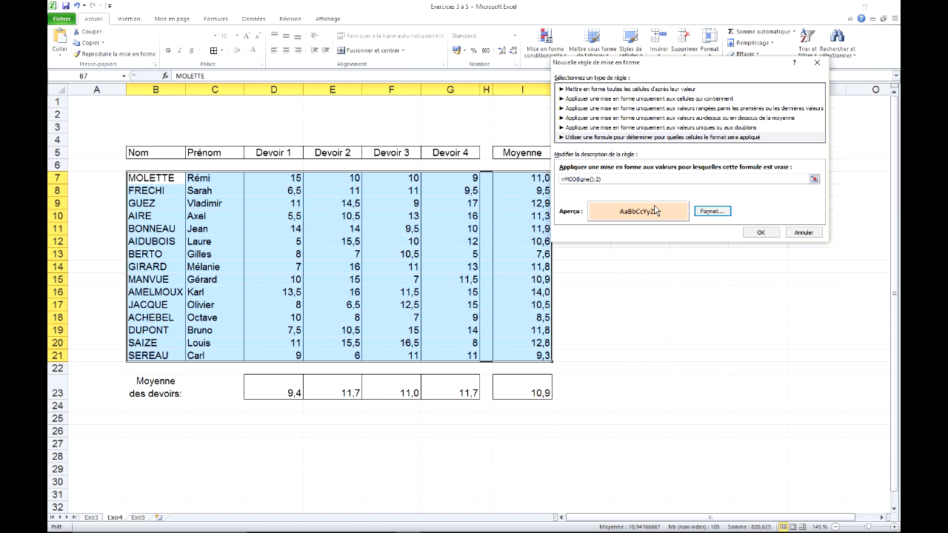
click(761, 233)
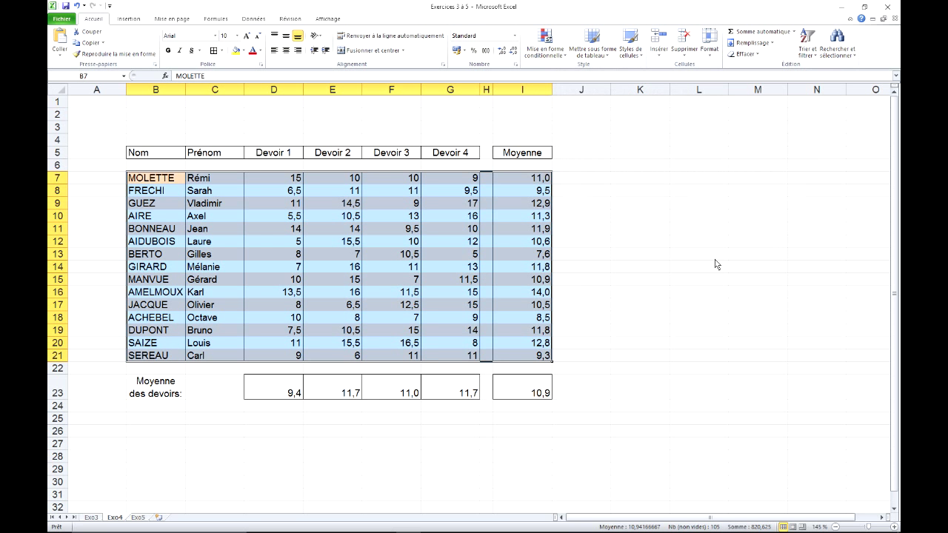
click(169, 182)
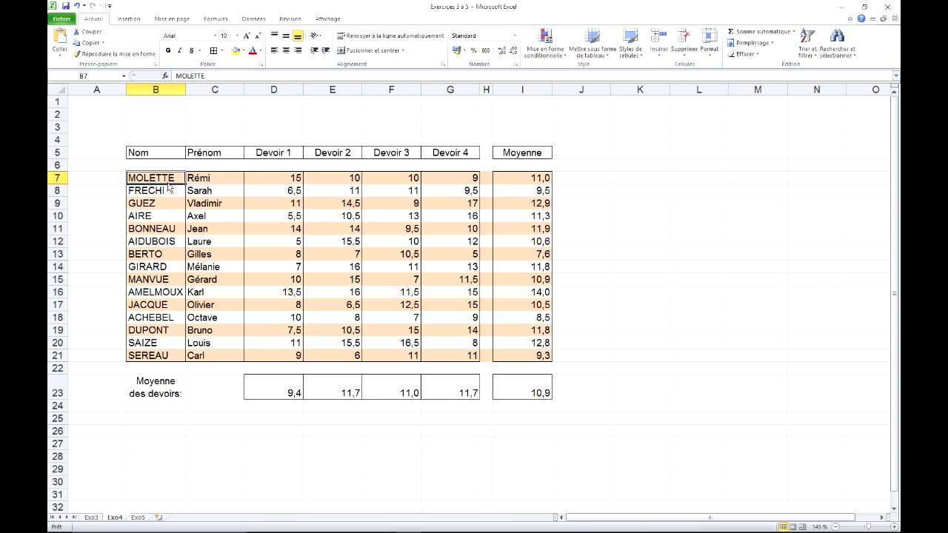
click(614, 182)
click(659, 305)
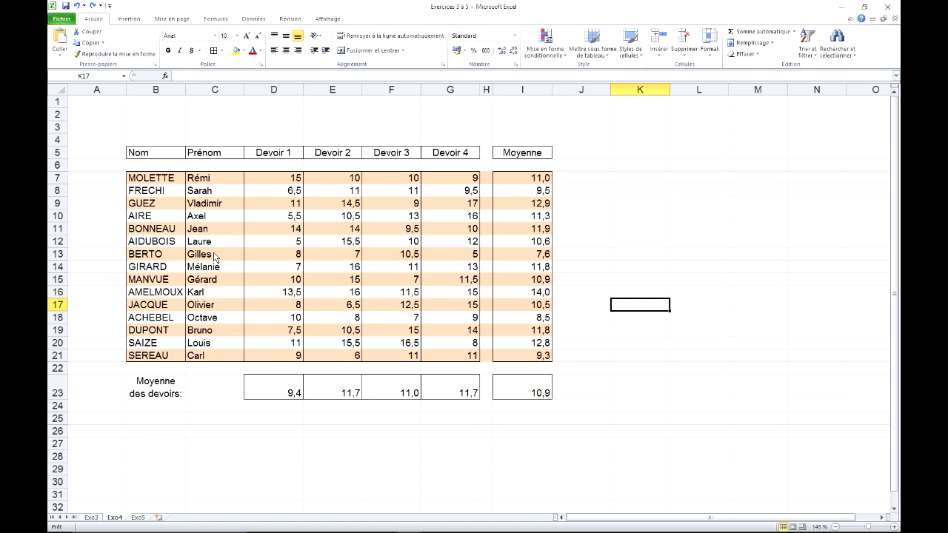
drag(66, 215, 64, 253)
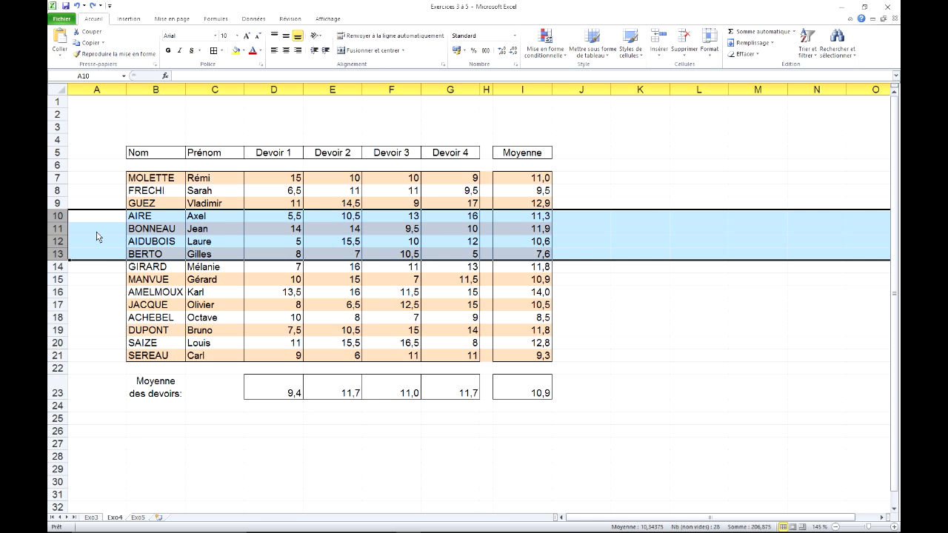
right_click(97, 232)
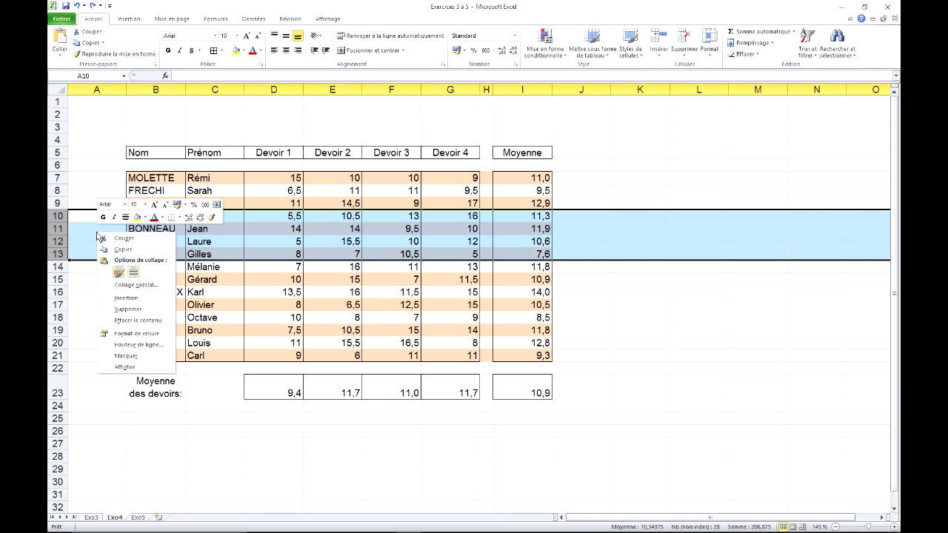
click(144, 300)
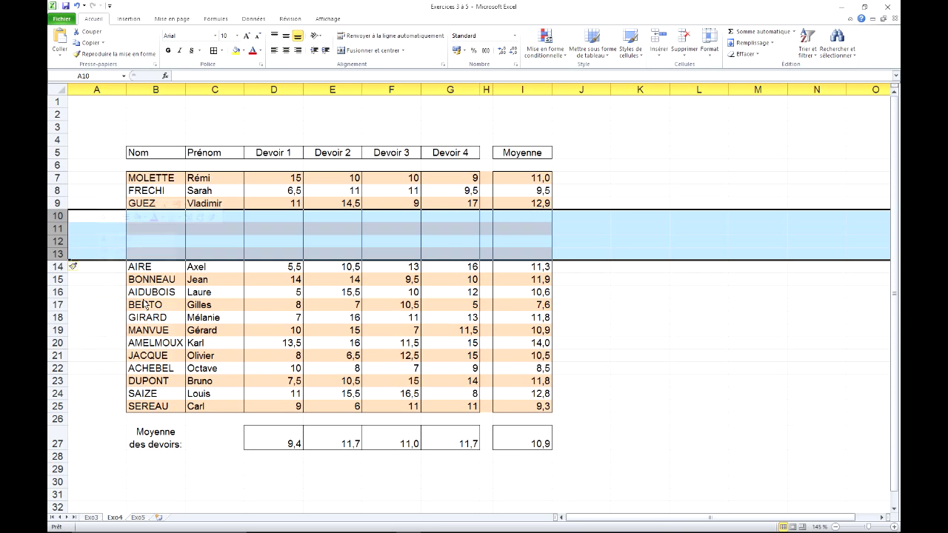
click(412, 231)
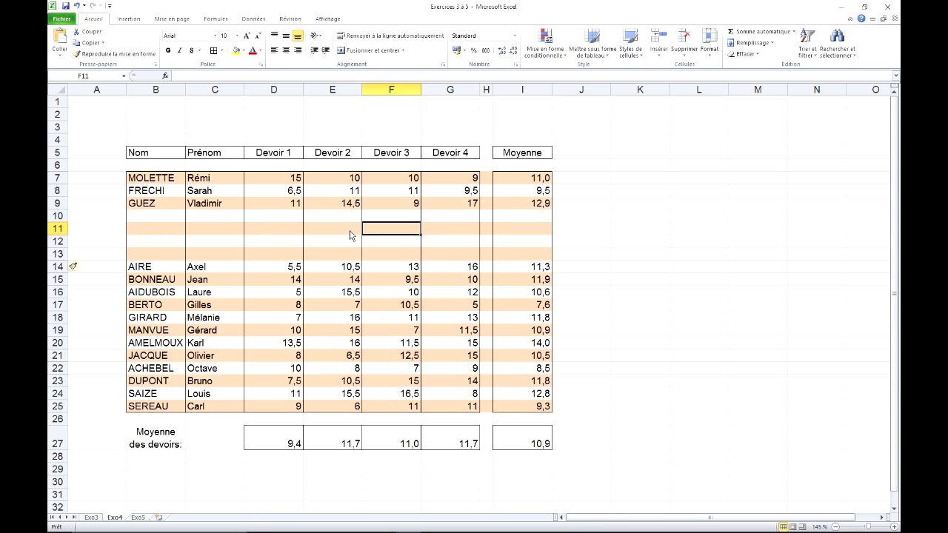
click(76, 6)
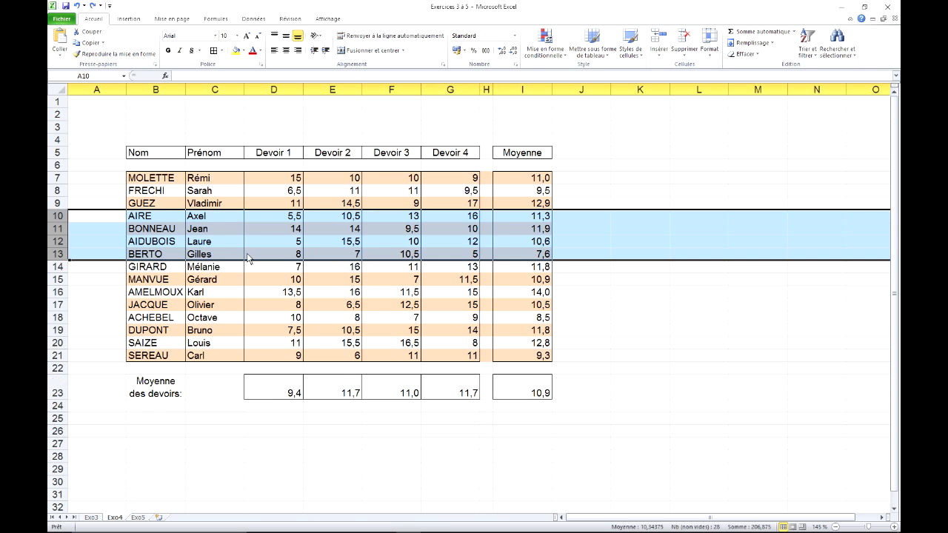
click(252, 258)
right_click(61, 256)
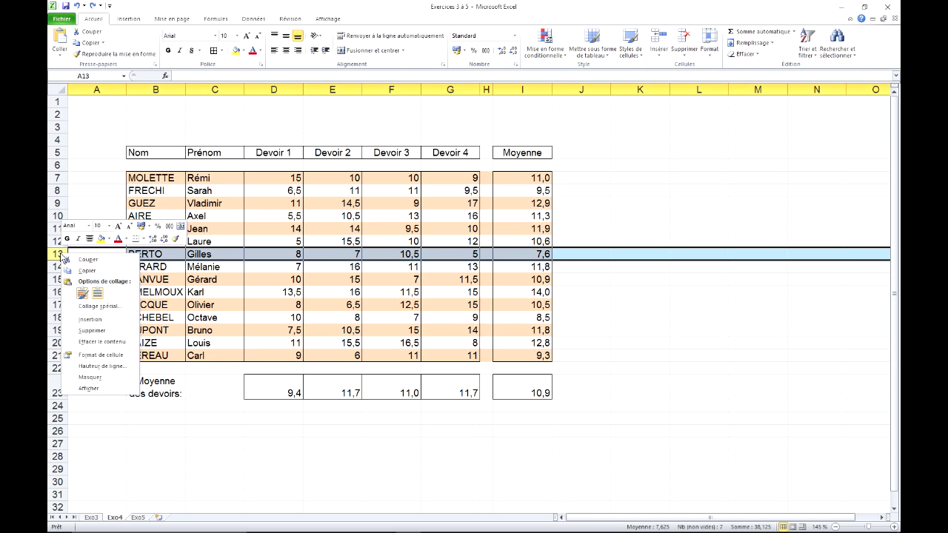
click(130, 331)
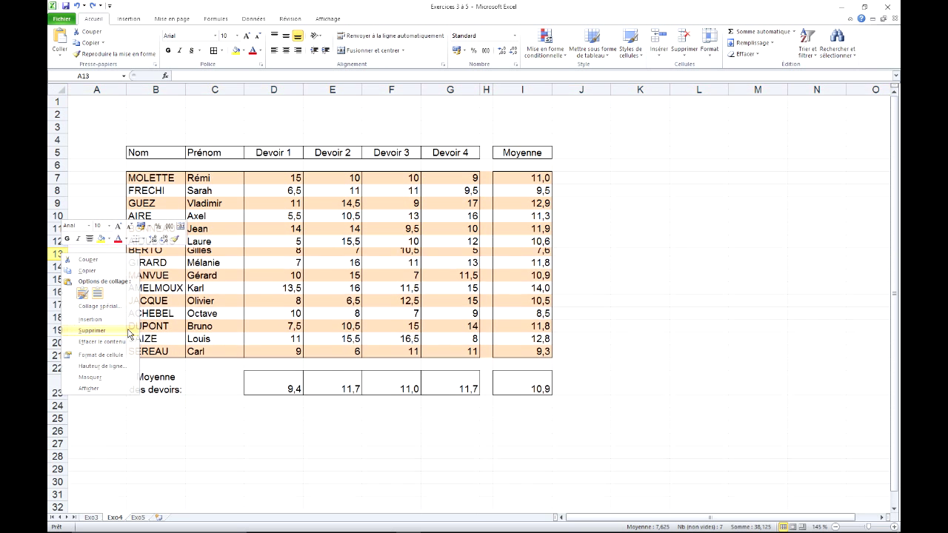
click(361, 219)
click(573, 209)
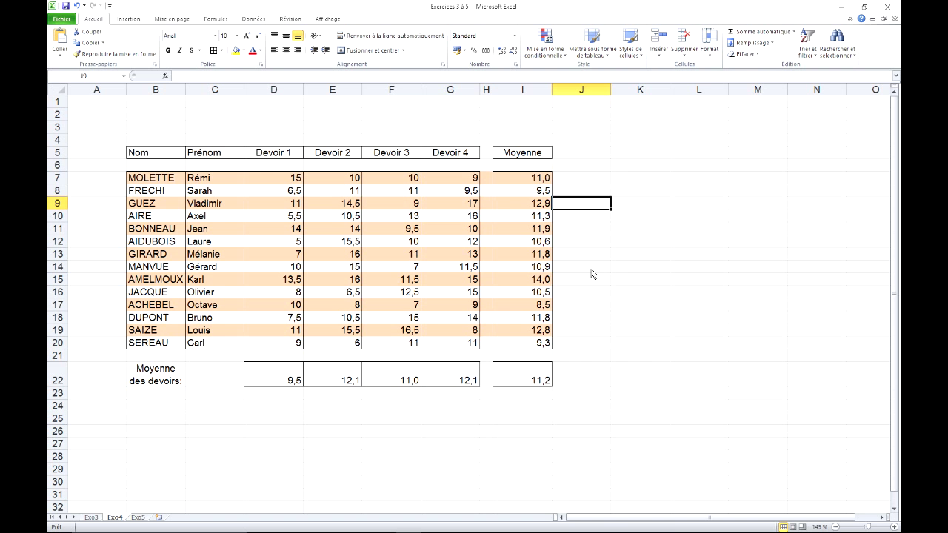
click(347, 228)
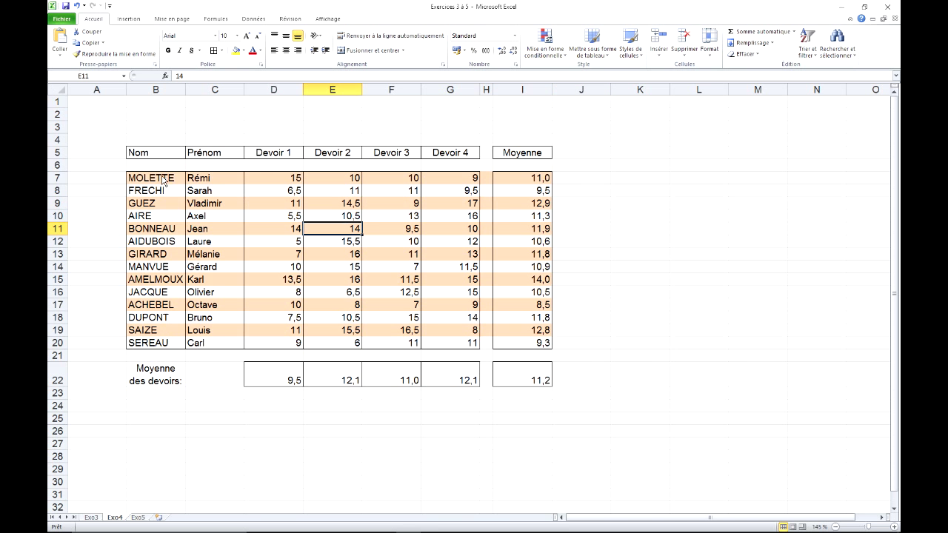
Edit the banding rule for B7:I20 to =MOD(LIGNE();3), then select B7:I21
drag(163, 180, 530, 345)
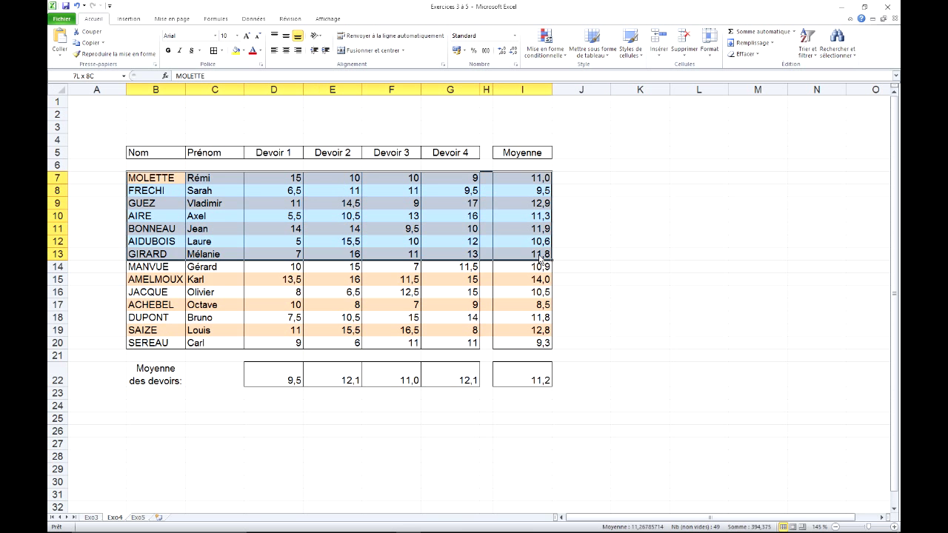
click(532, 59)
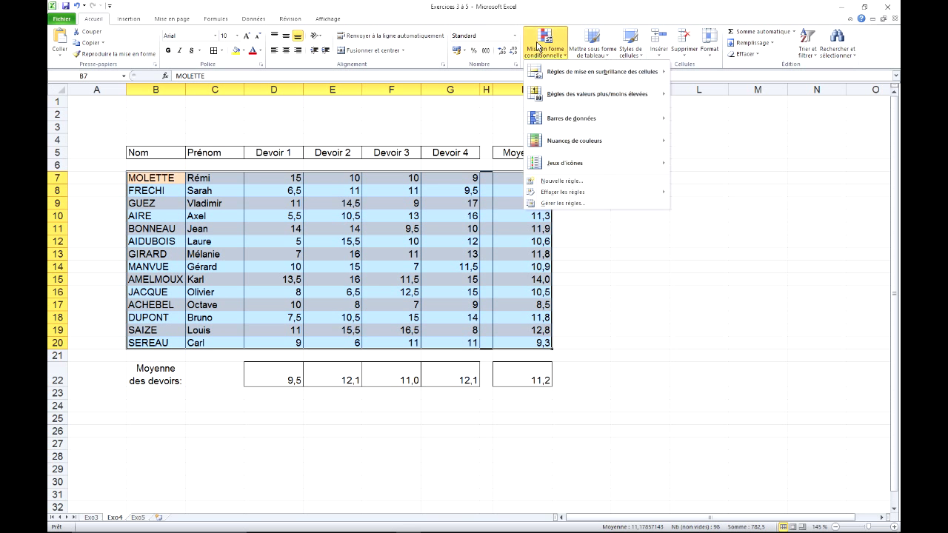
click(567, 204)
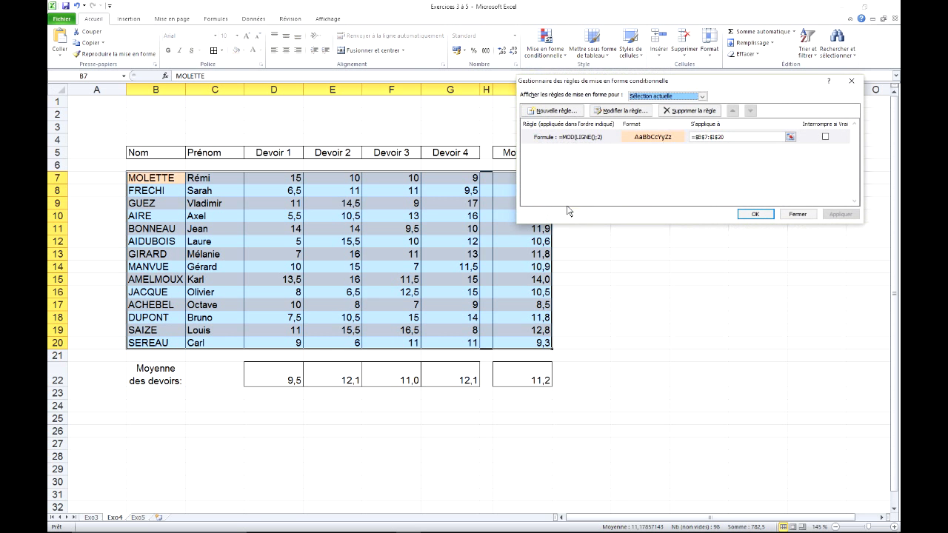
click(592, 138)
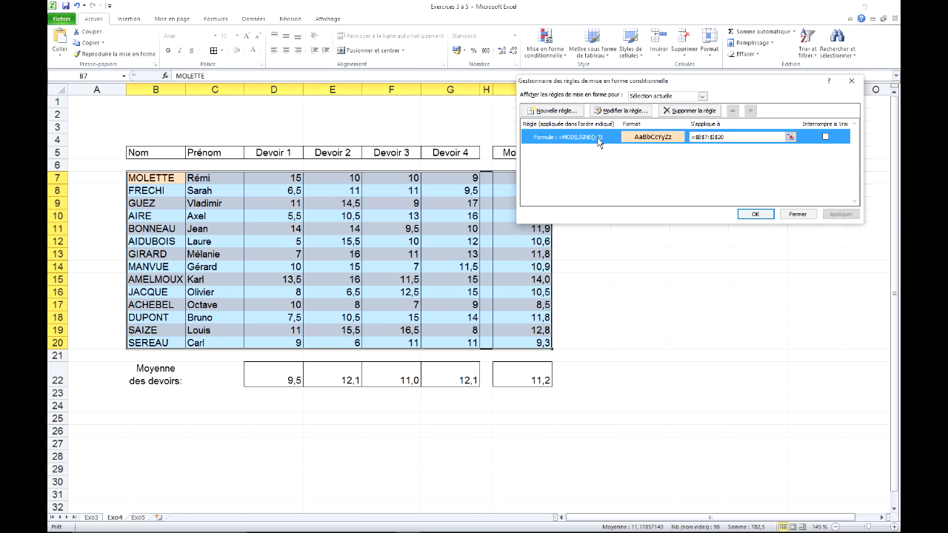
double_click(598, 140)
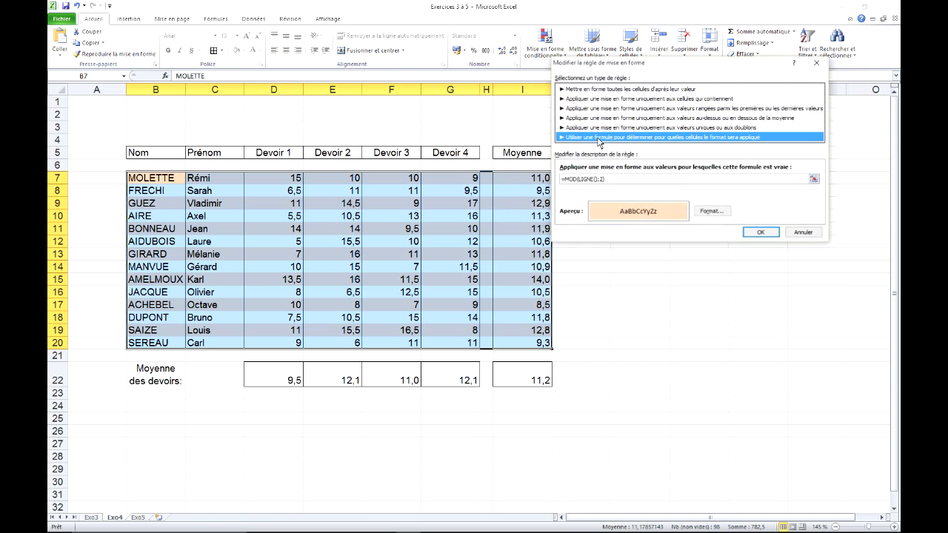
click(601, 181)
text(3)
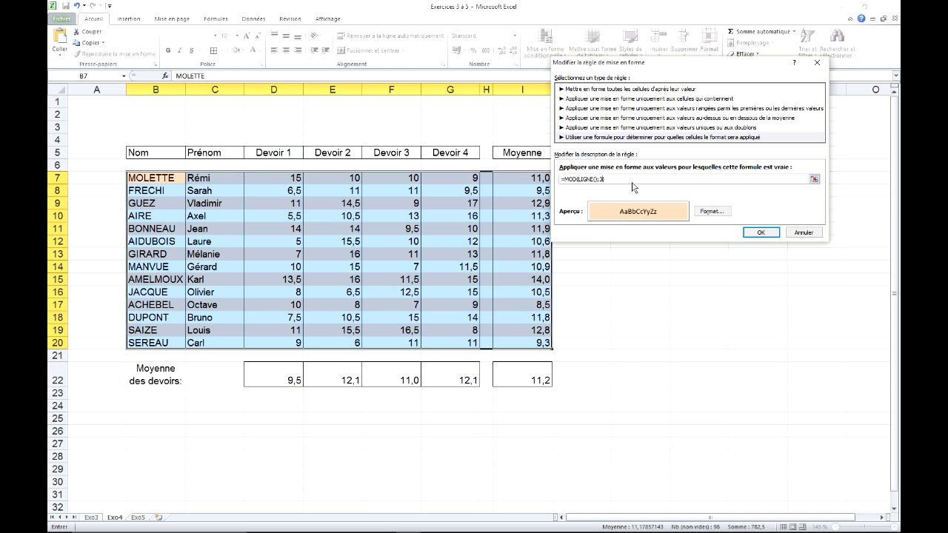
click(763, 232)
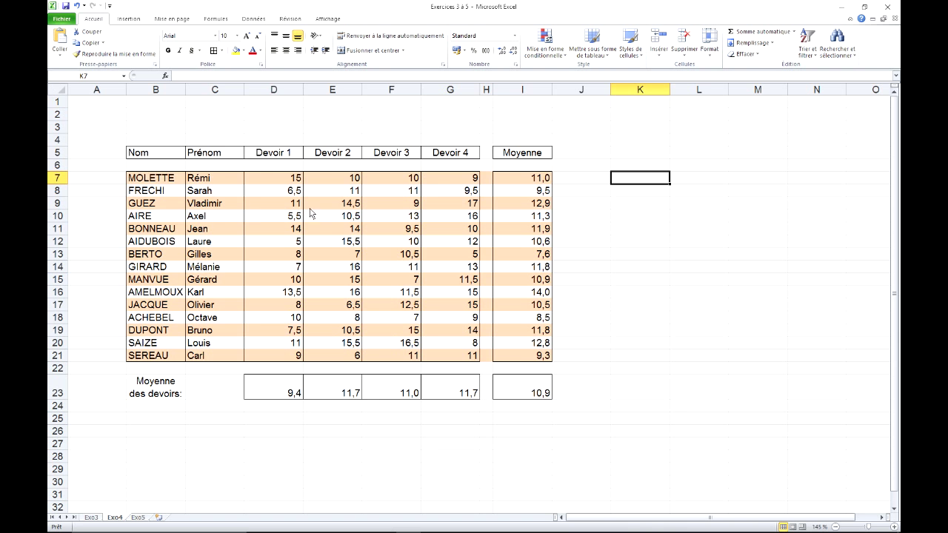
drag(175, 179, 516, 357)
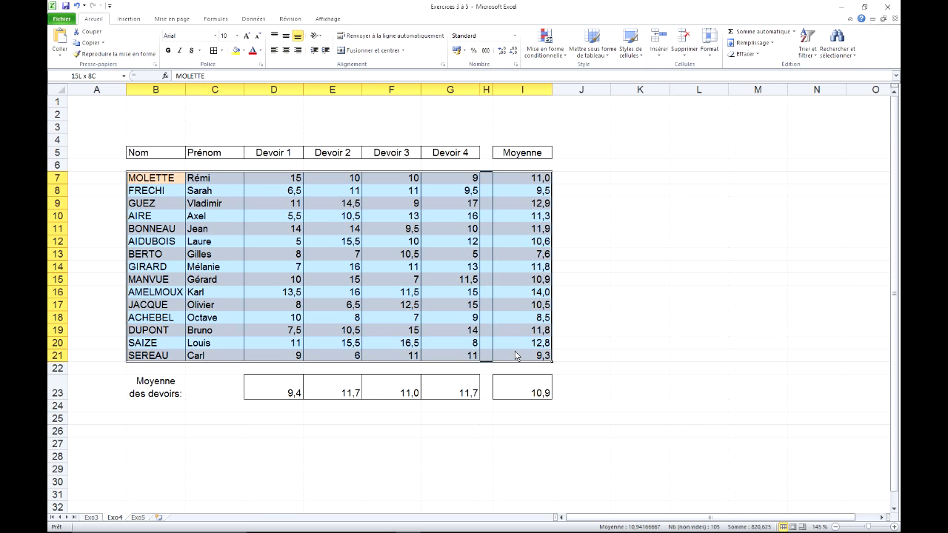
Clear the conditional formatting rules from the selected student rows
click(563, 59)
mouse_move(575, 192)
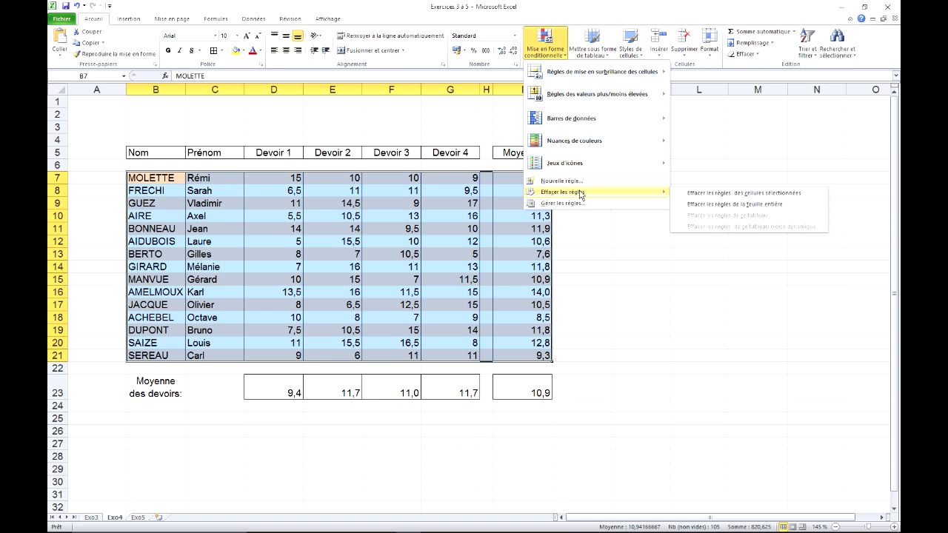
click(718, 194)
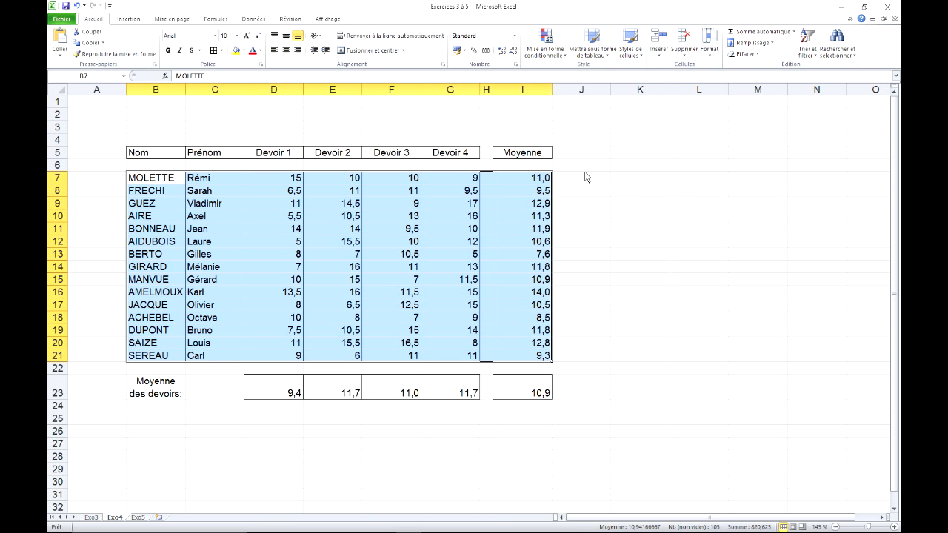
Format B5:I21 as an orange Medium 7 table with a header row
click(363, 203)
mouse_move(155, 154)
mouse_down()
mouse_move(539, 291)
mouse_move(521, 356)
mouse_up()
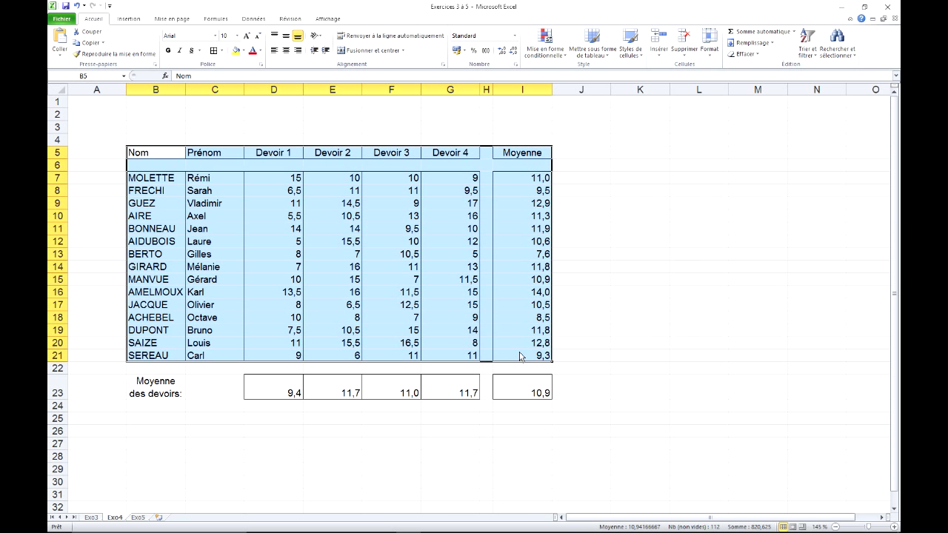
click(614, 61)
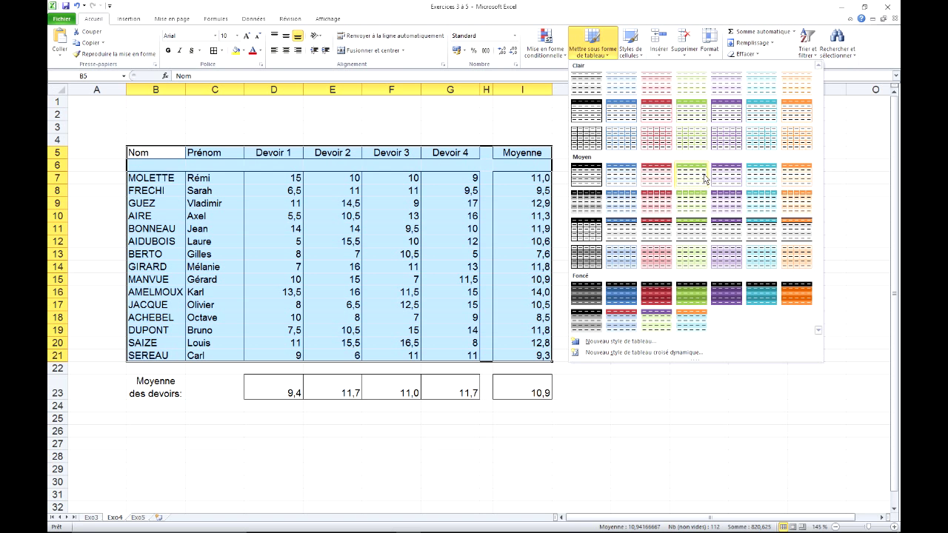
click(795, 171)
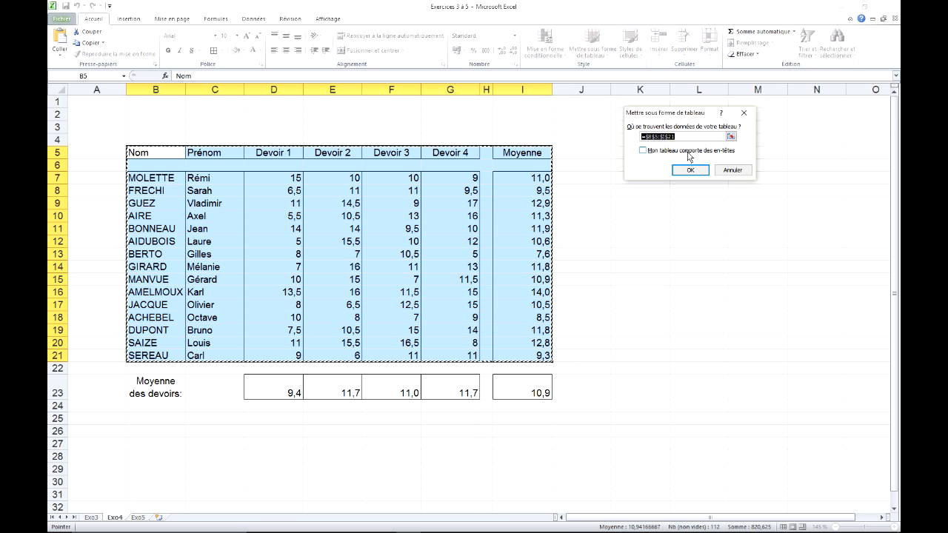
click(674, 154)
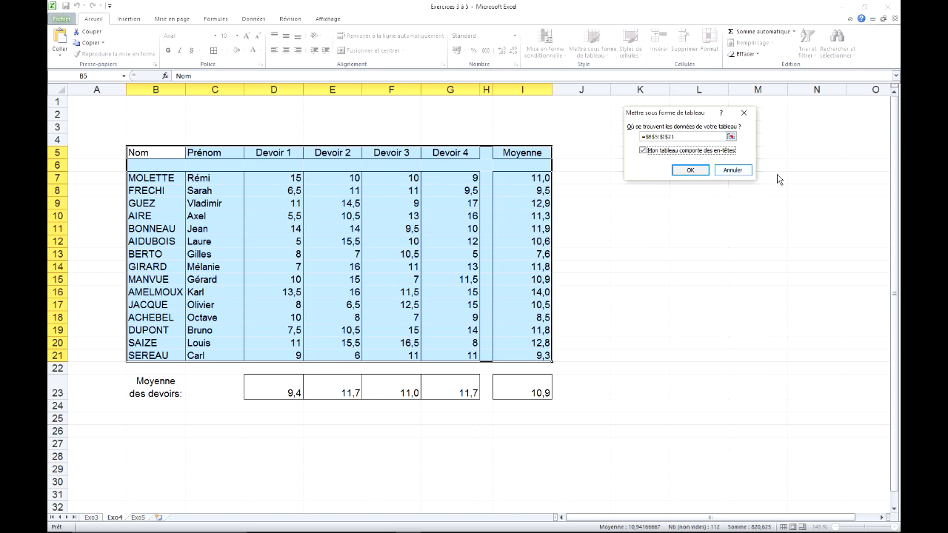
click(696, 174)
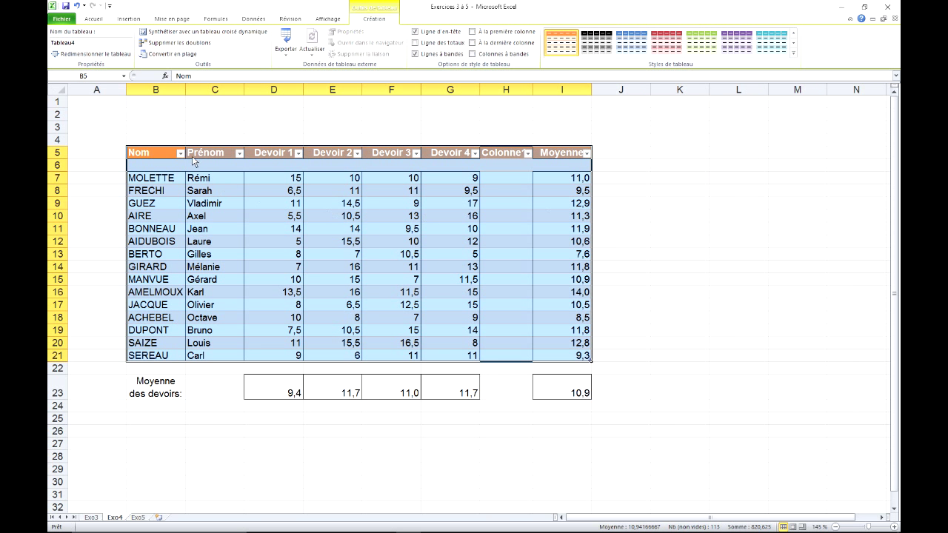
click(247, 132)
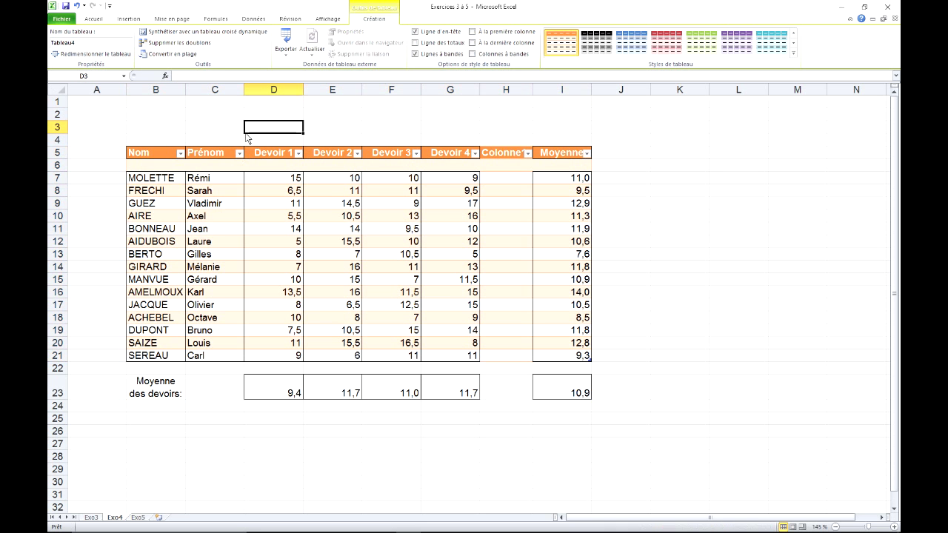
click(239, 154)
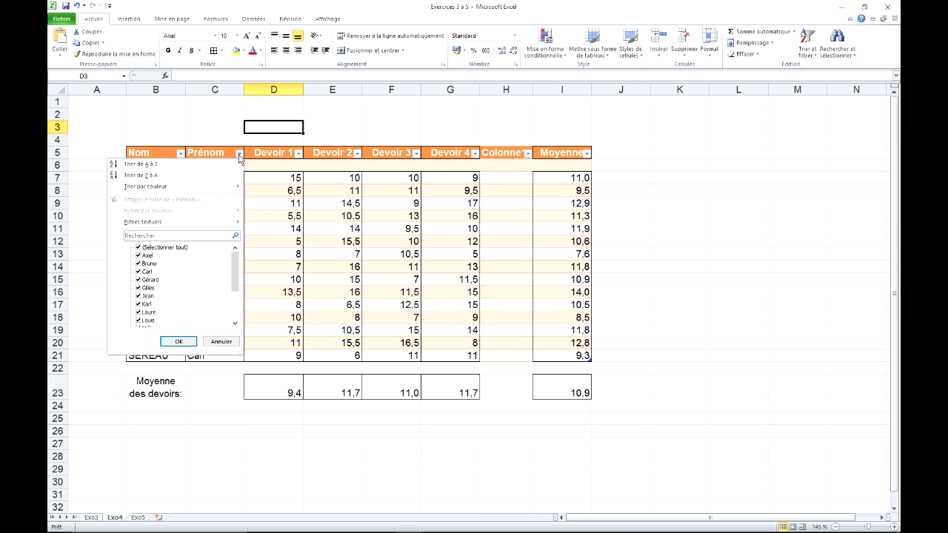
click(221, 342)
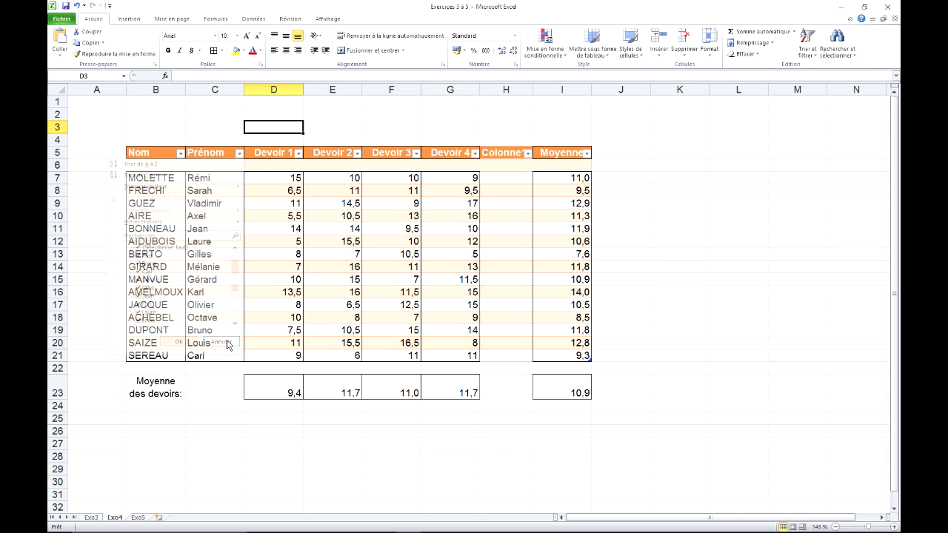
click(286, 194)
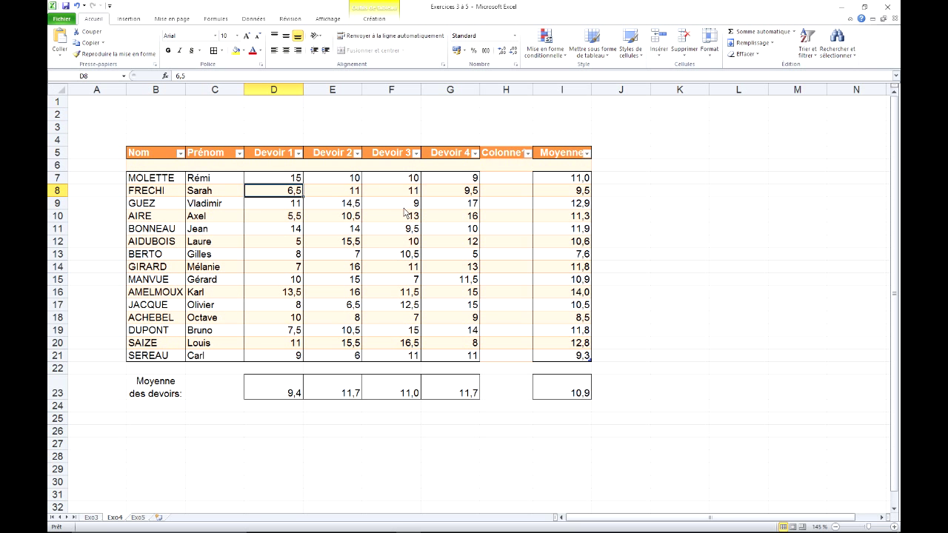